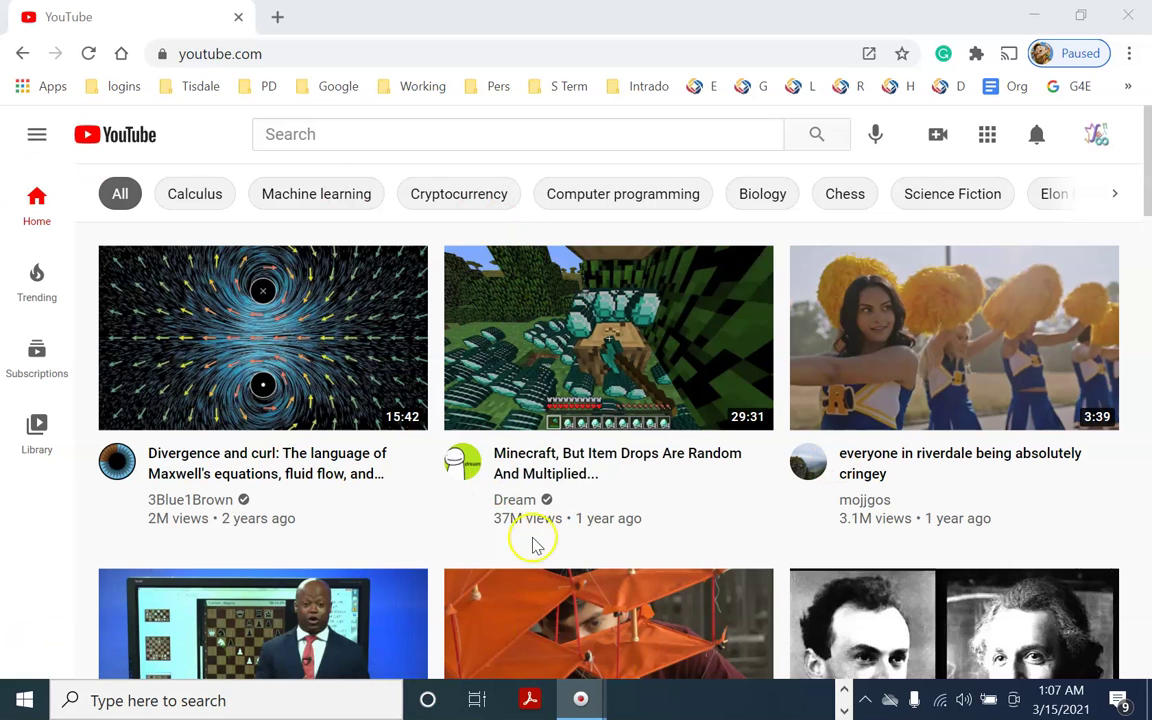
Go to the demo channel's page through the account menu's Your channel option.
mouse_move(636, 510)
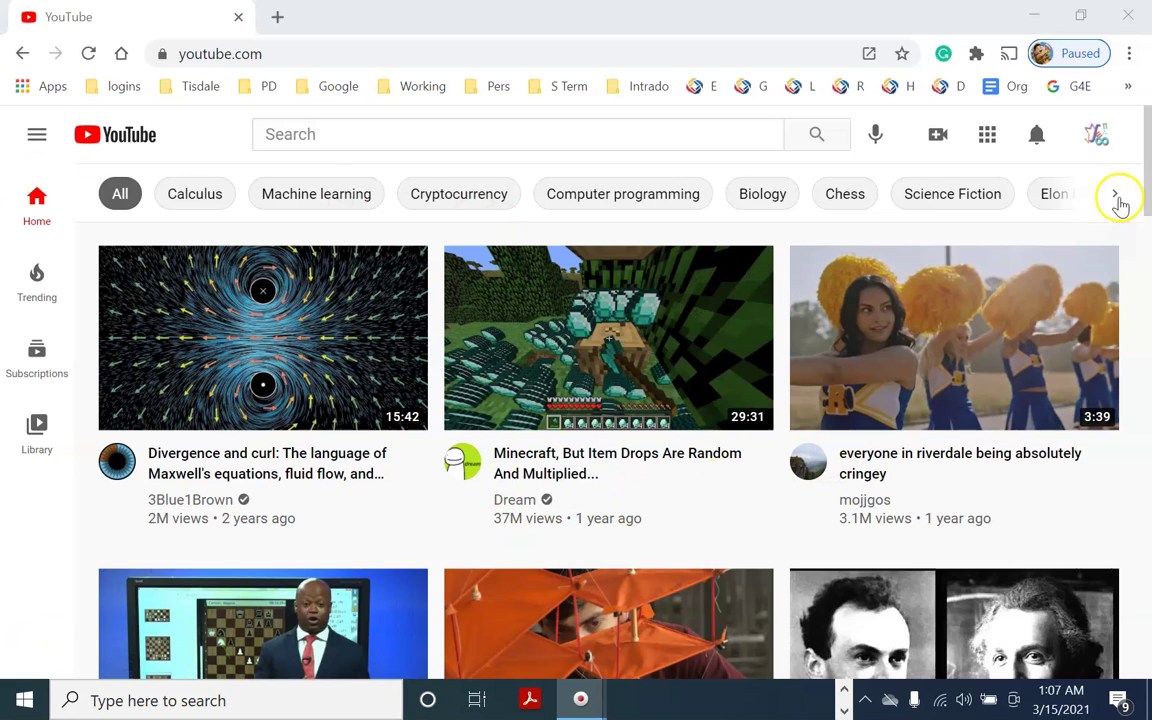
click(1095, 135)
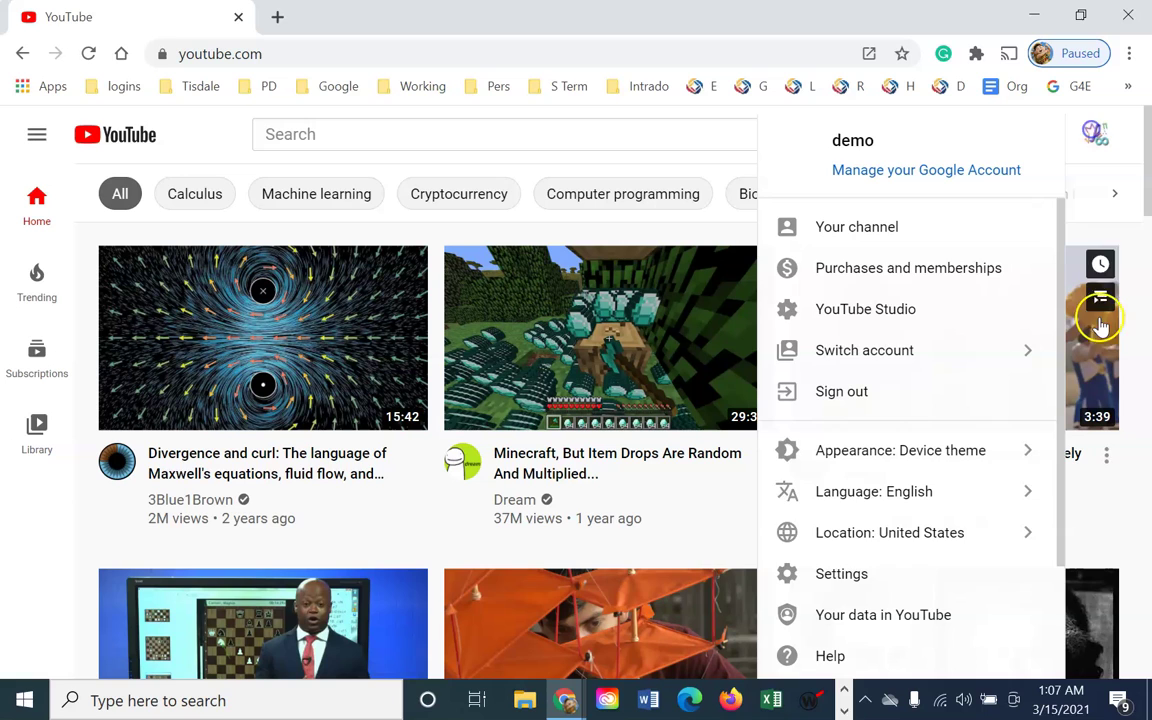
click(931, 352)
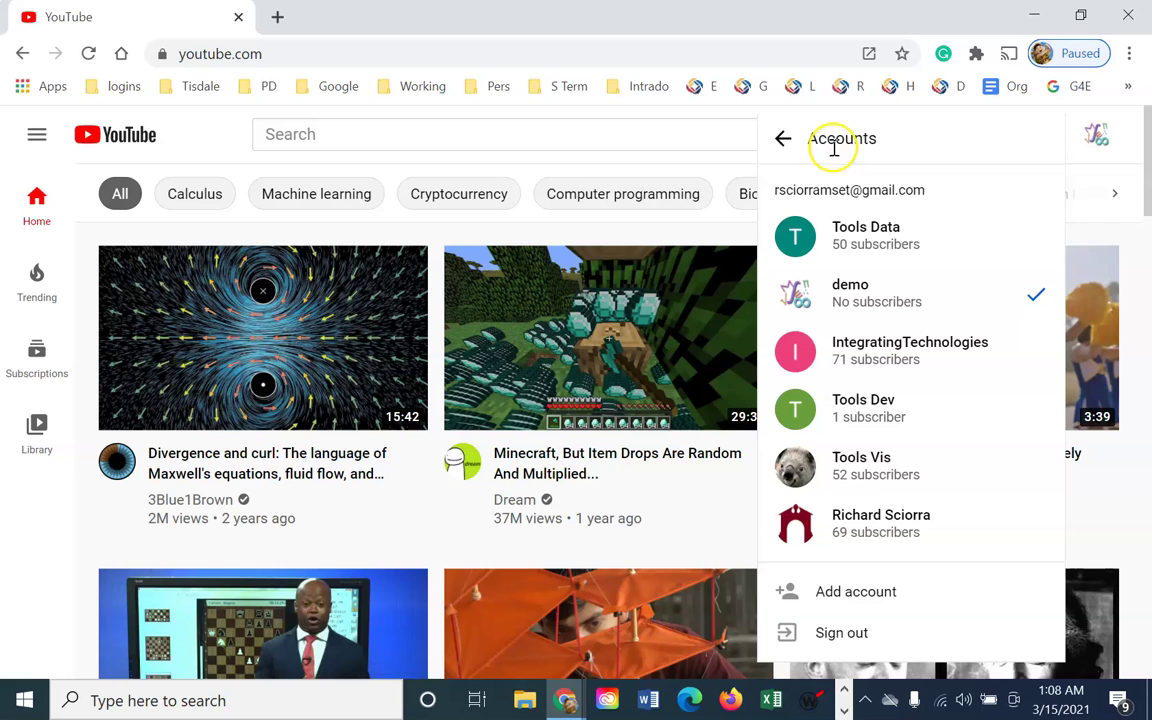
click(1095, 135)
click(1095, 135)
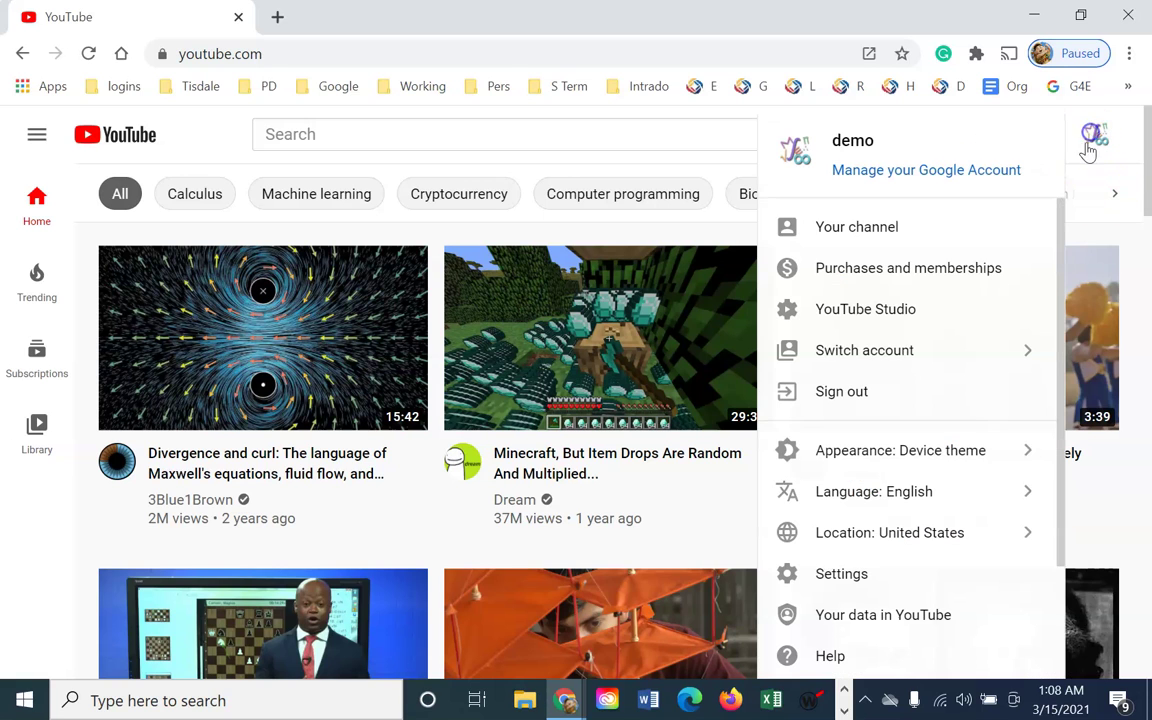
click(913, 239)
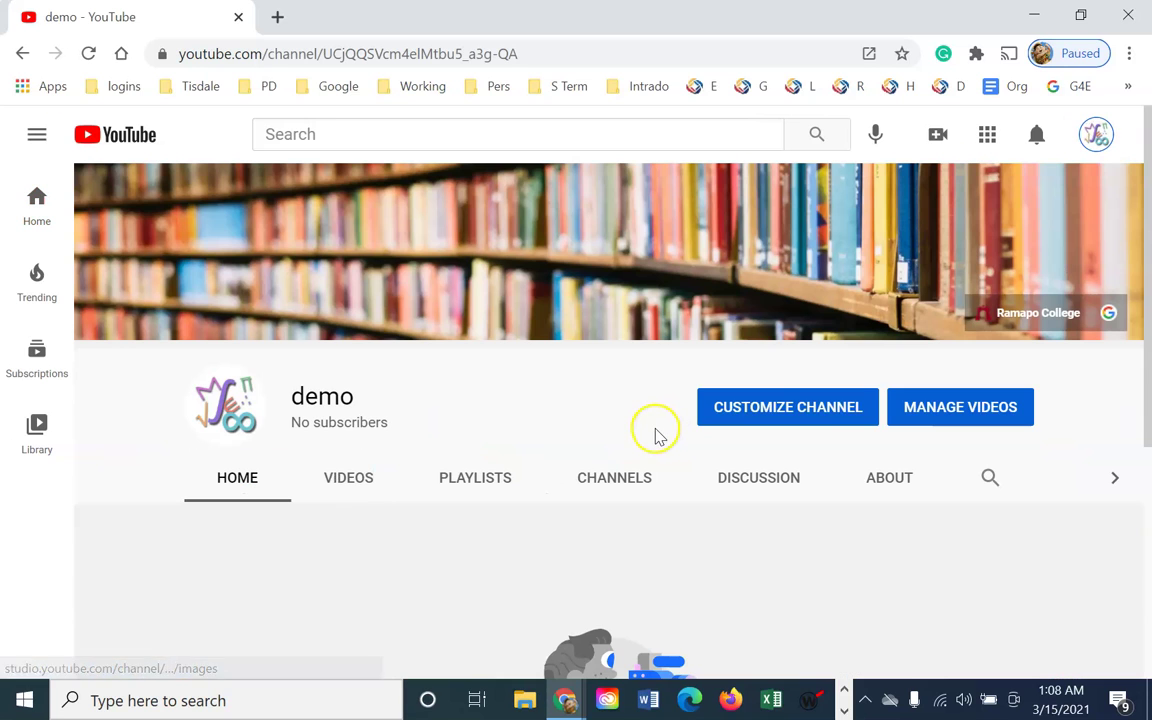
scroll(585, 582, down, 5)
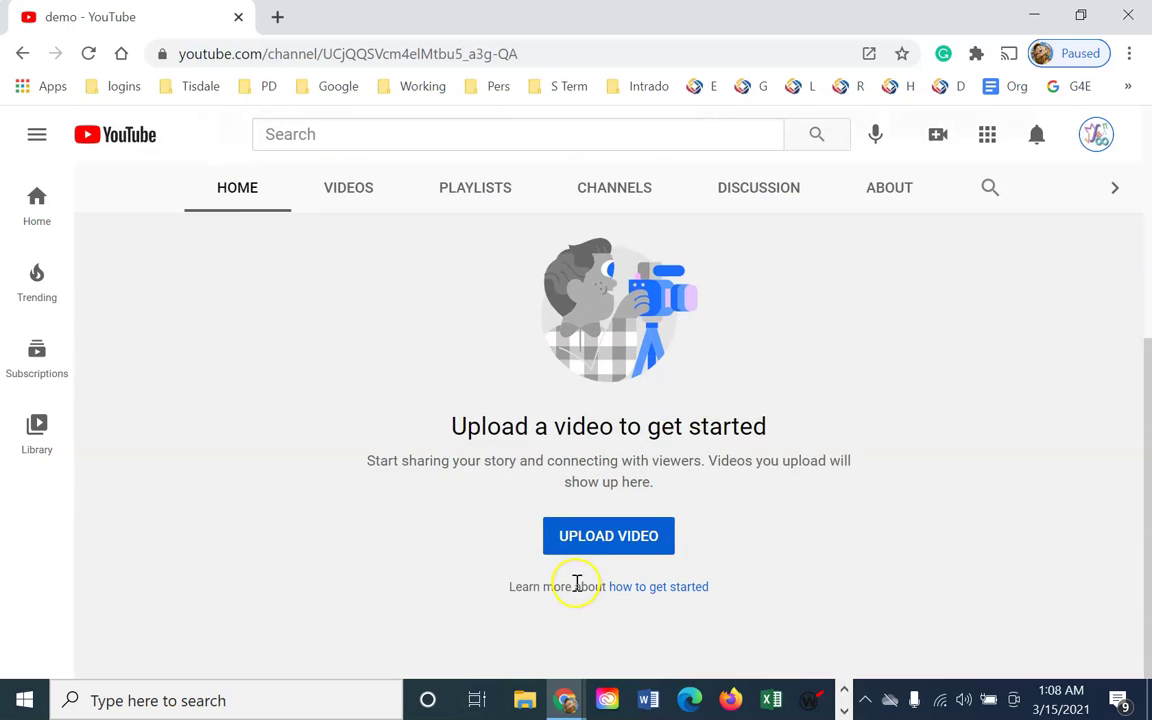
scroll(579, 586, up, 5)
scroll(586, 571, down, 3)
scroll(591, 586, up, 3)
mouse_move(715, 329)
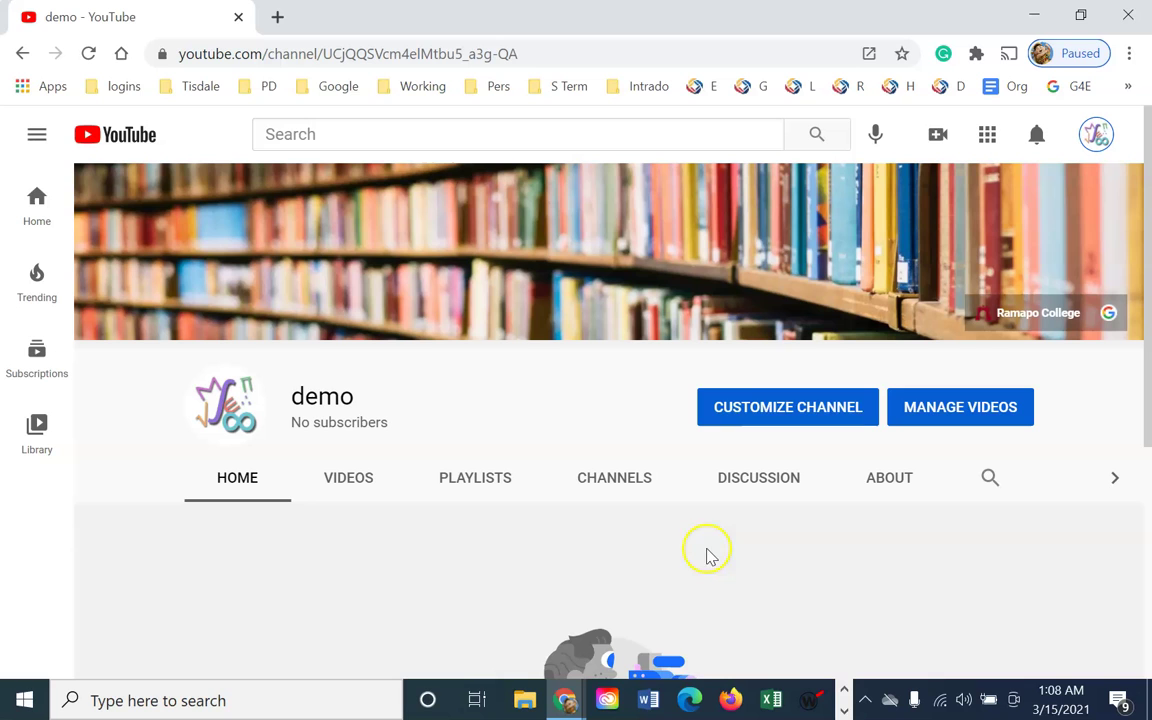
Browse the channel's uploaded videos on the Videos tab.
click(348, 490)
scroll(373, 540, down, 3)
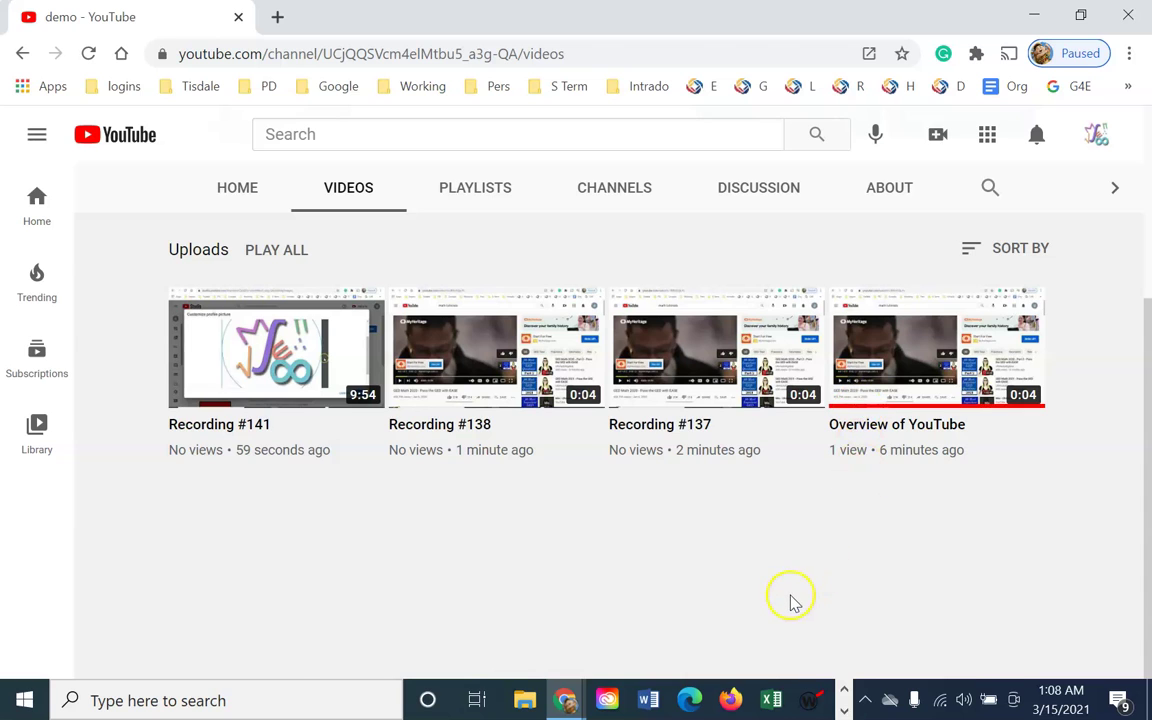
scroll(792, 602, up, 3)
Show the Playlists tab with Creating a YouTube Channel, Mathematics and Linear Algebra.
click(498, 478)
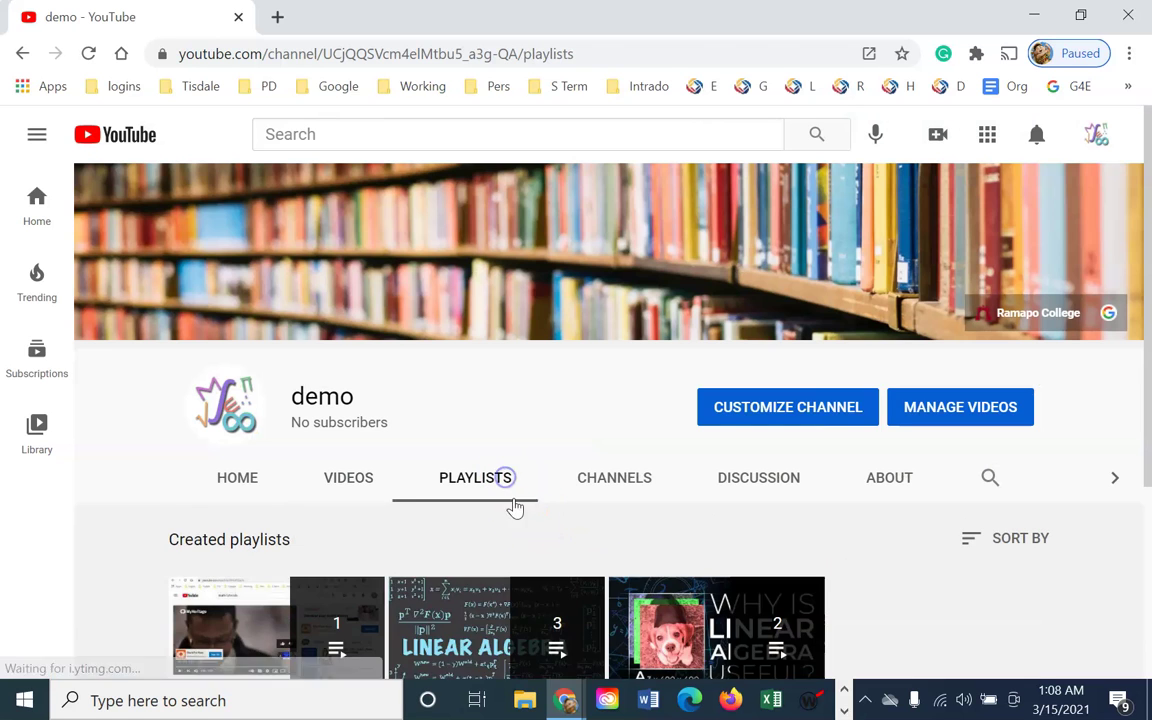
scroll(580, 592, down, 1)
scroll(580, 592, down, 2)
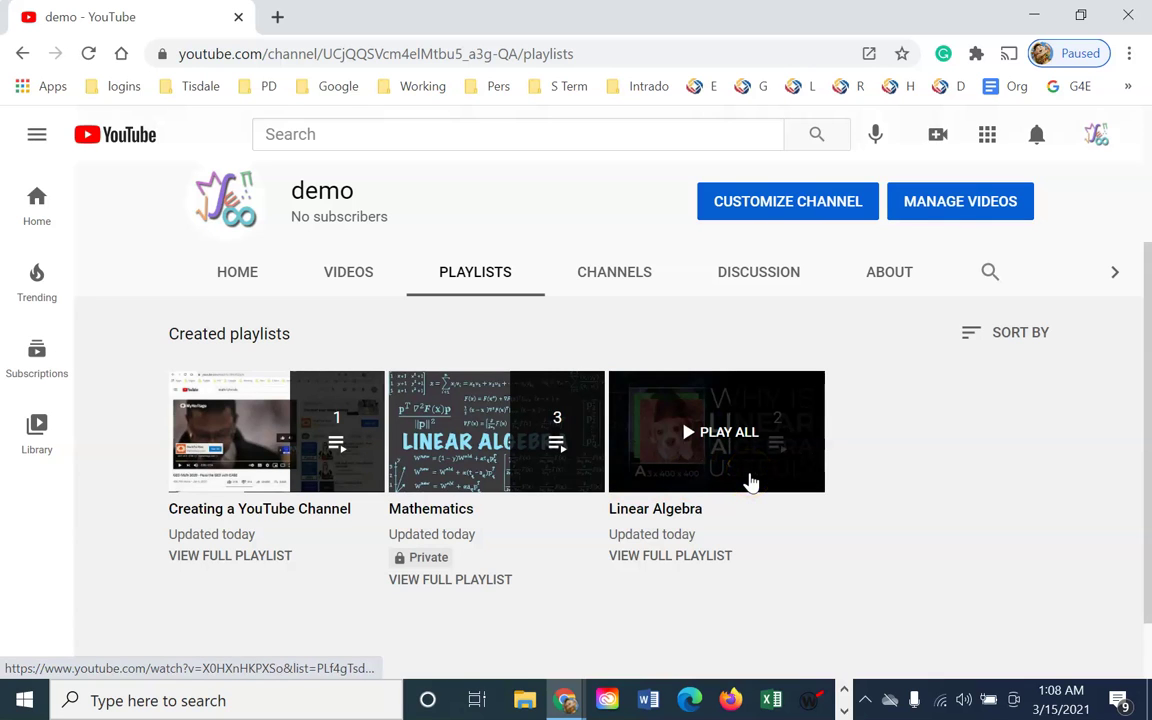
scroll(750, 483, up, 2)
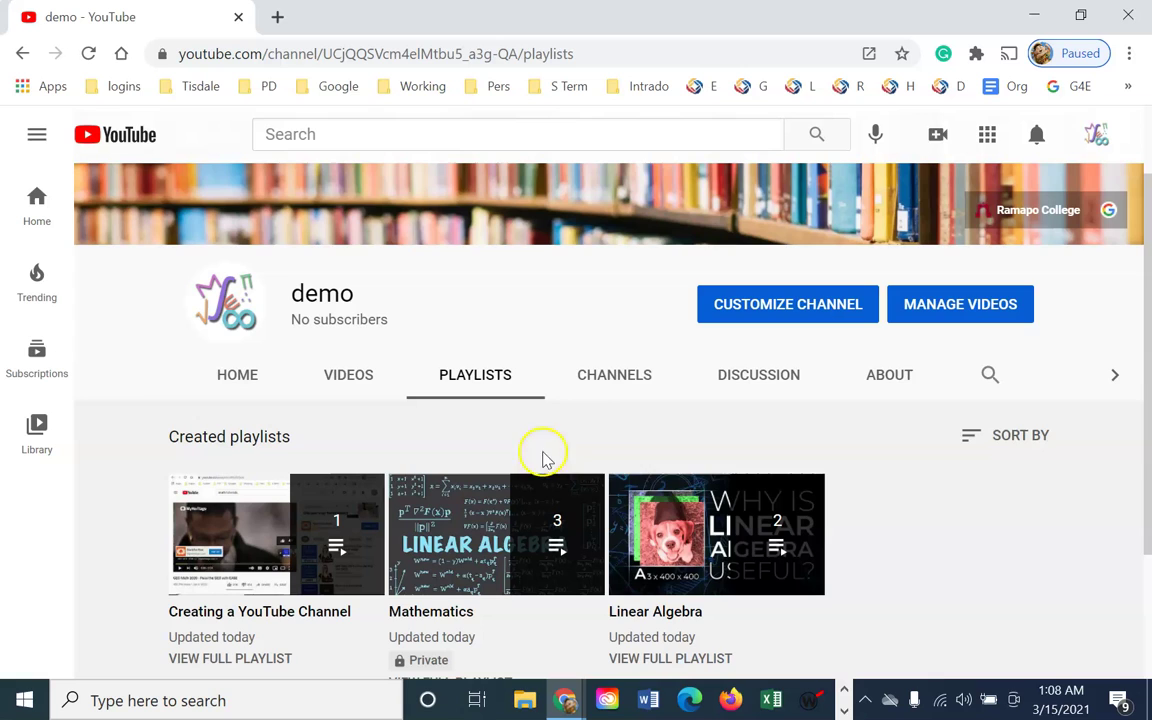
scroll(689, 565, up, 2)
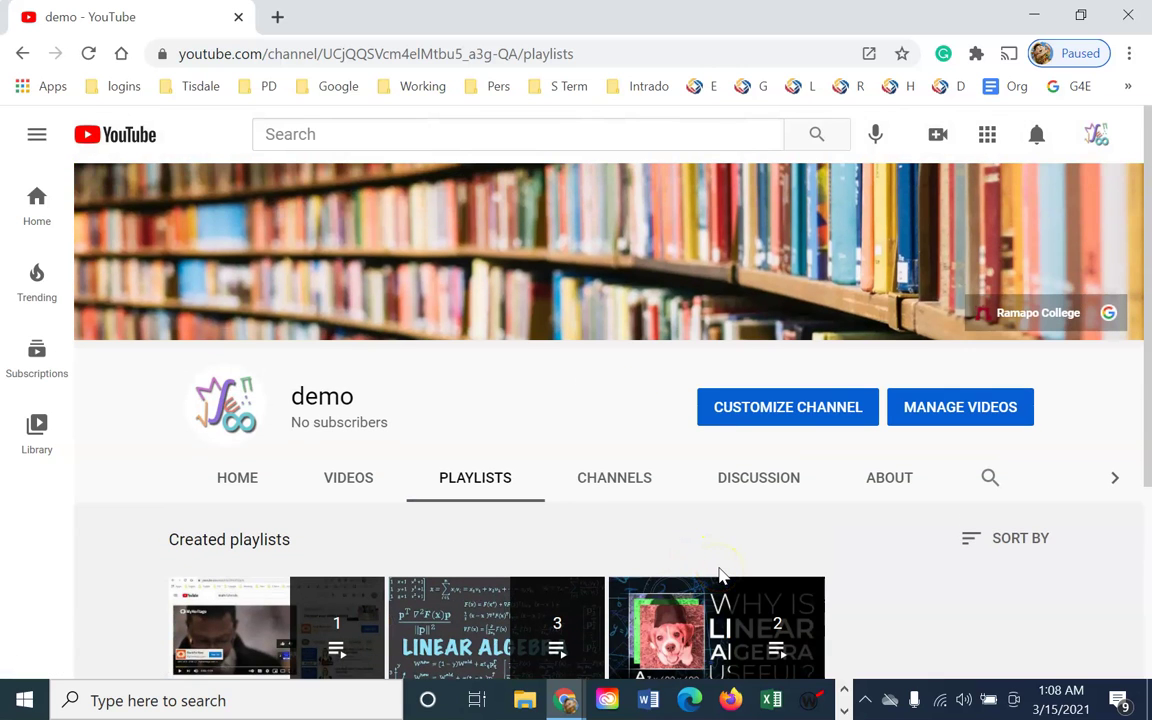
Open YouTube Studio and view the dashboard's latest video, 0-subscriber analytics and top videos.
click(1104, 140)
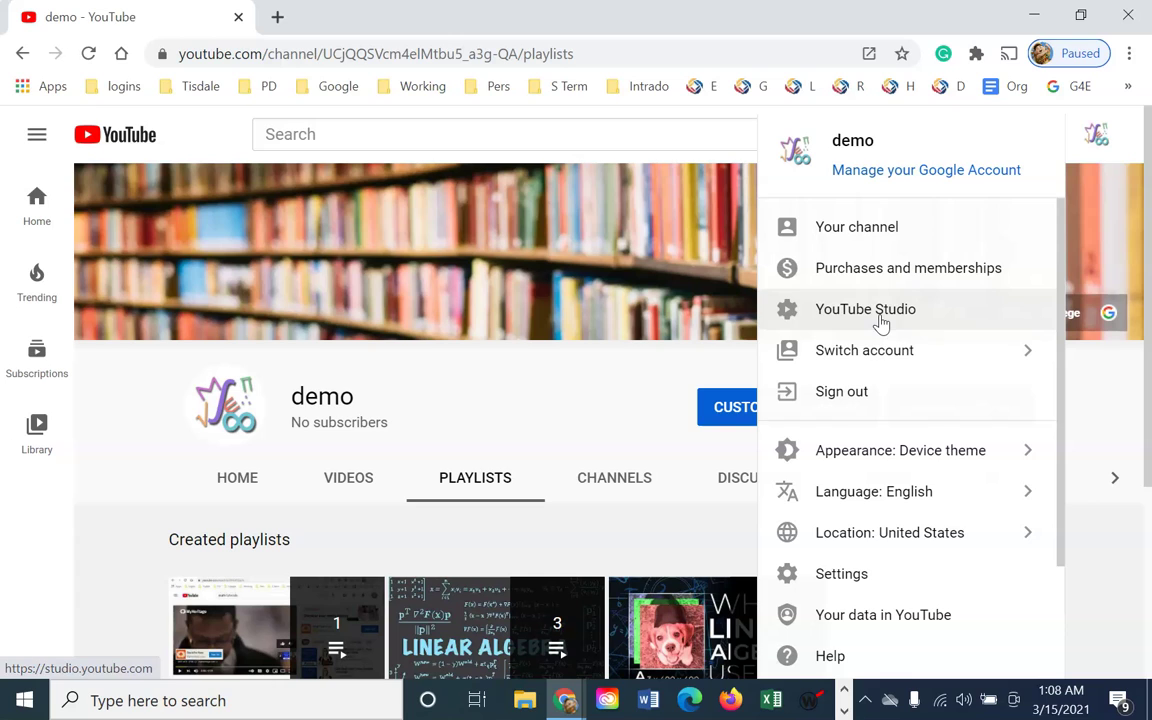
click(881, 323)
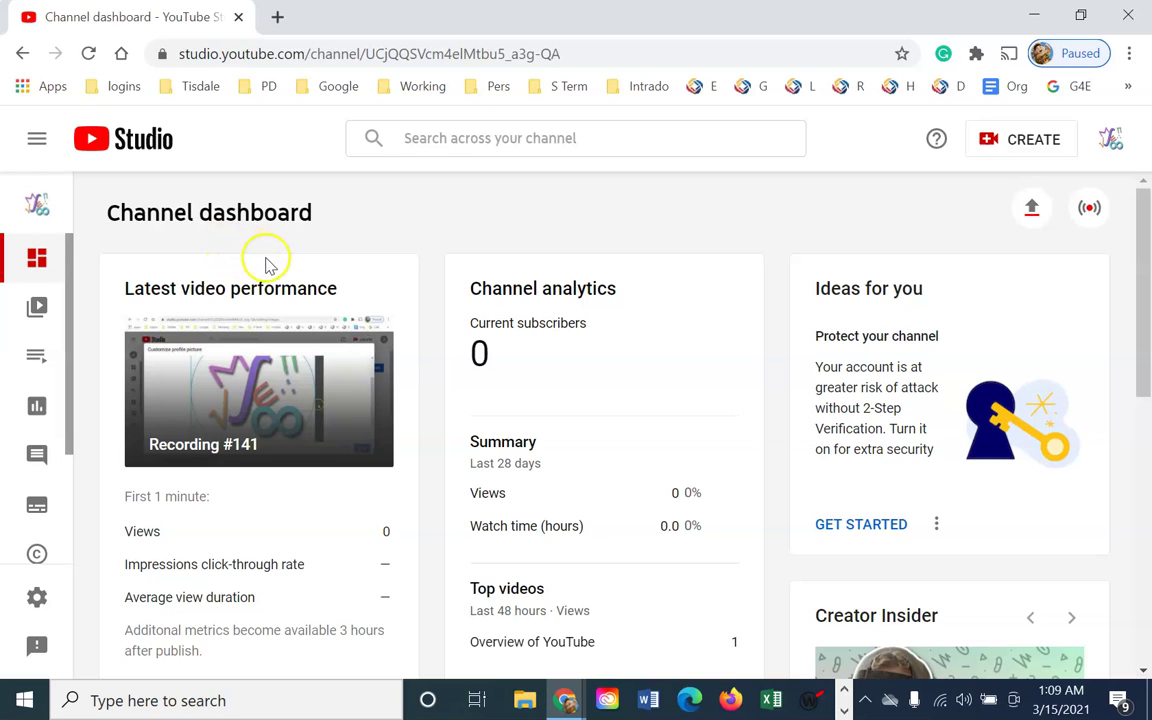
scroll(604, 342, down, 3)
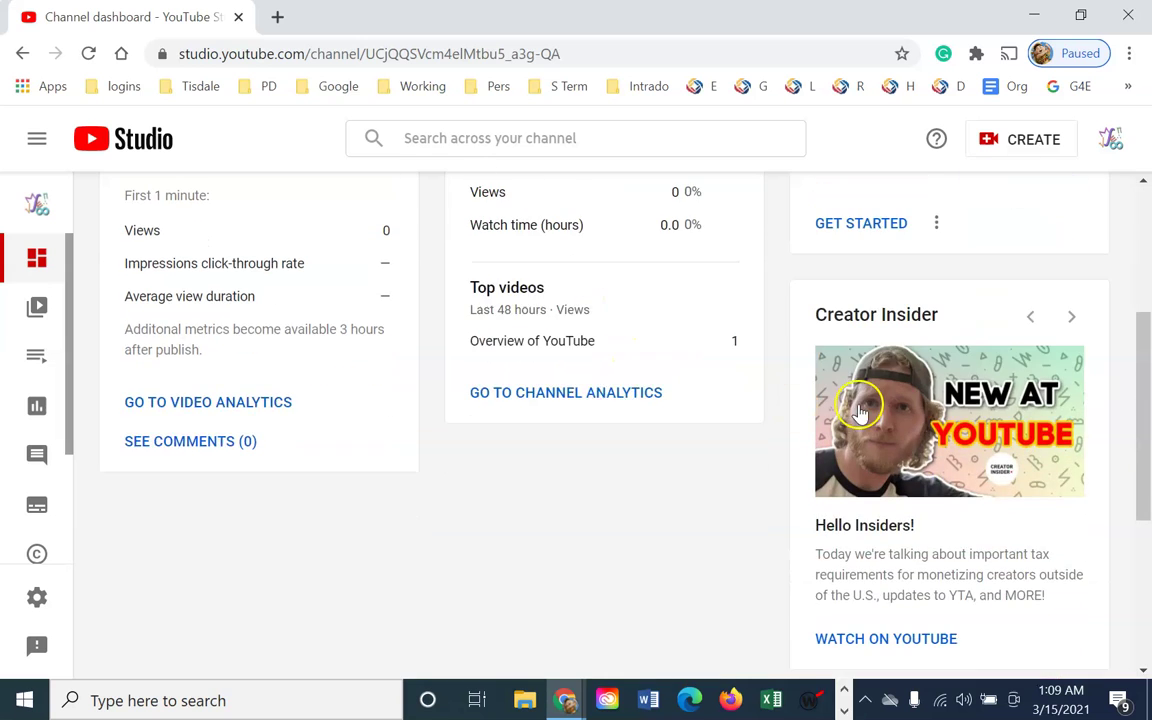
scroll(940, 420, down, 4)
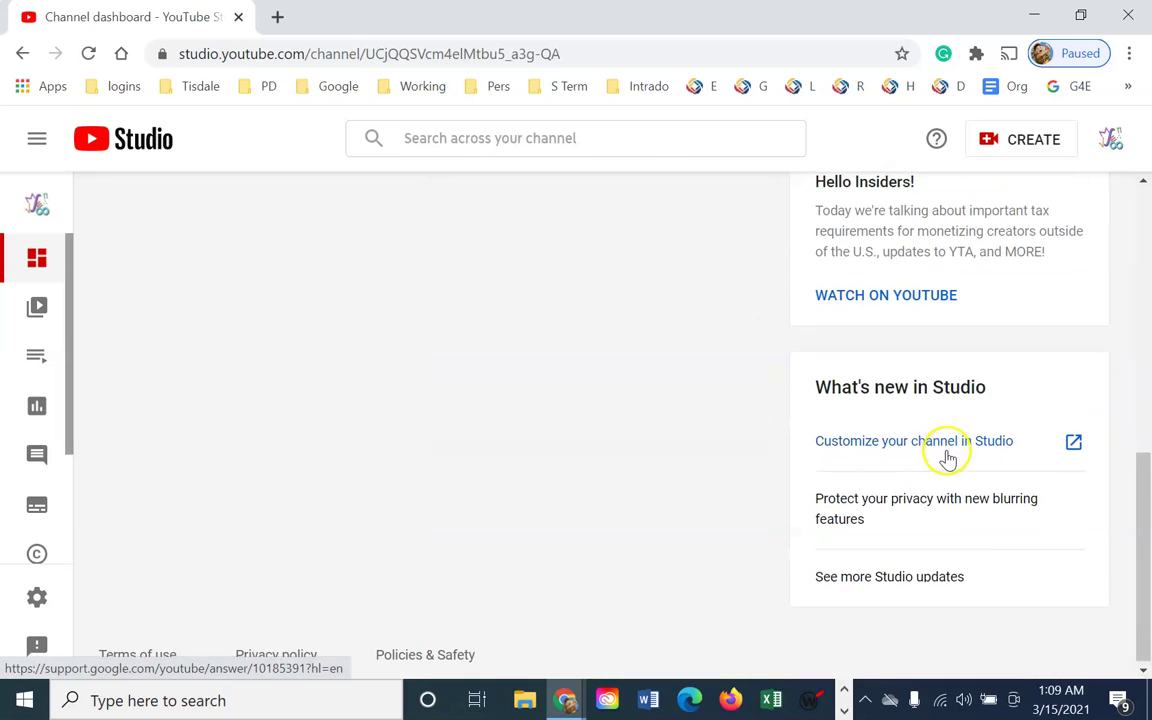
scroll(940, 450, up, 7)
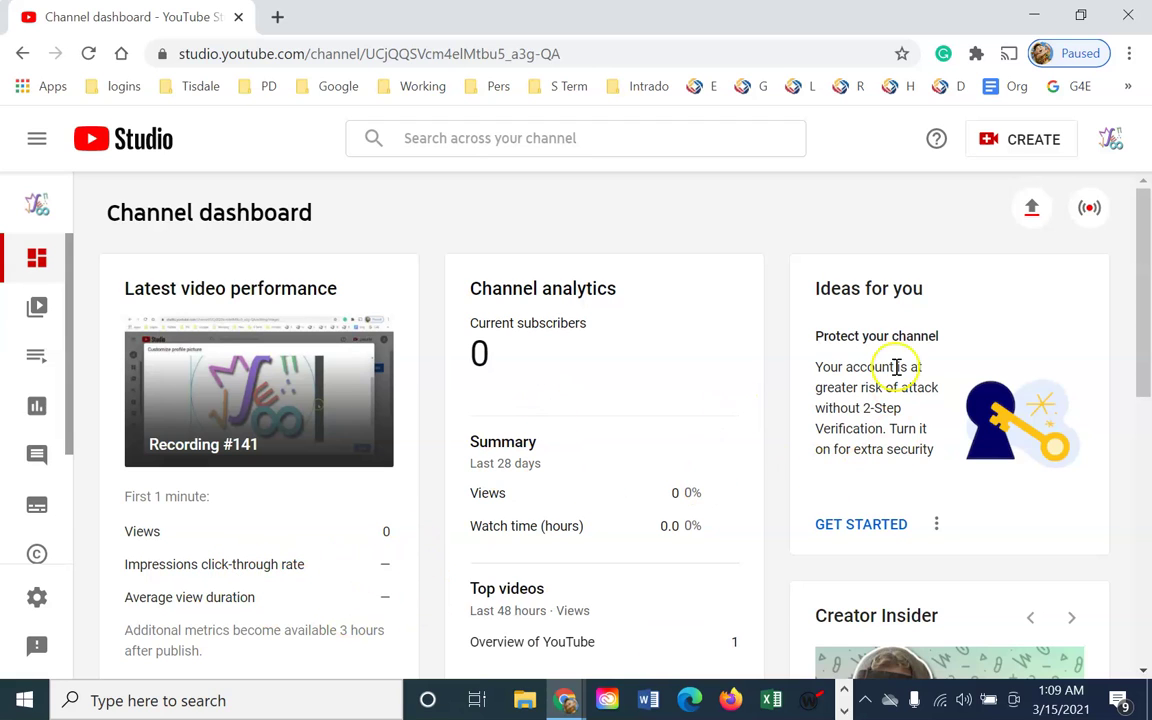
List uploads Recording #141, #138 and #137 in Content, then close the Recording #138 tab.
click(32, 312)
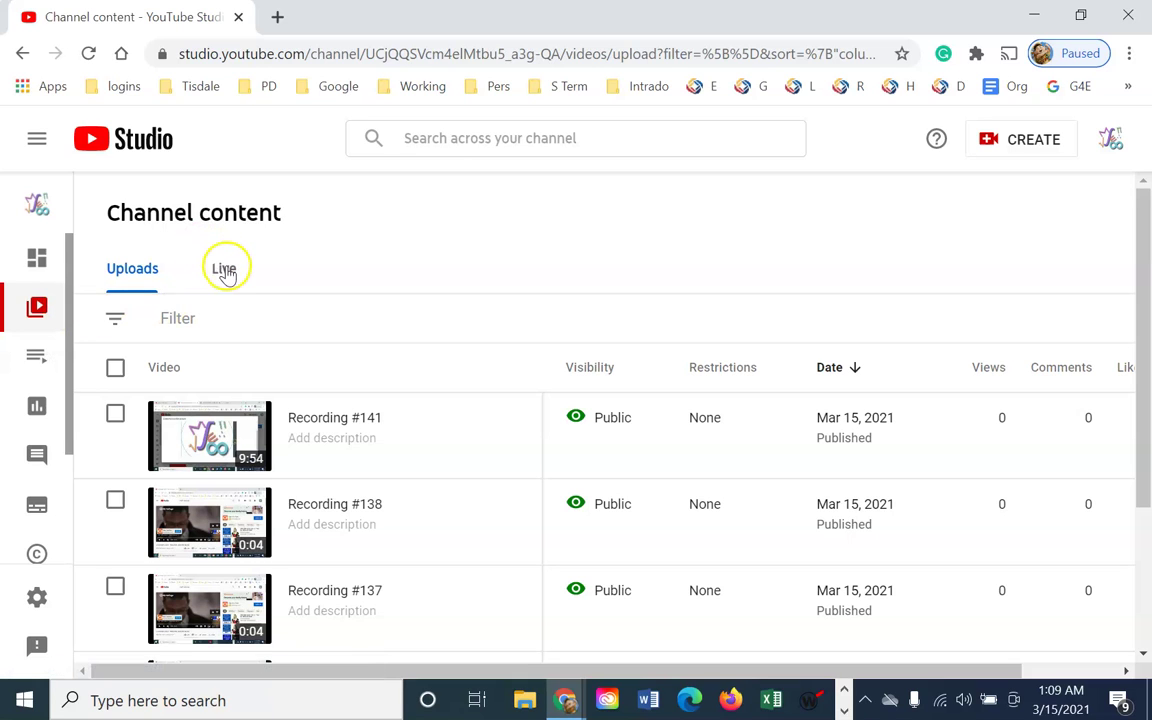
scroll(404, 432, down, 3)
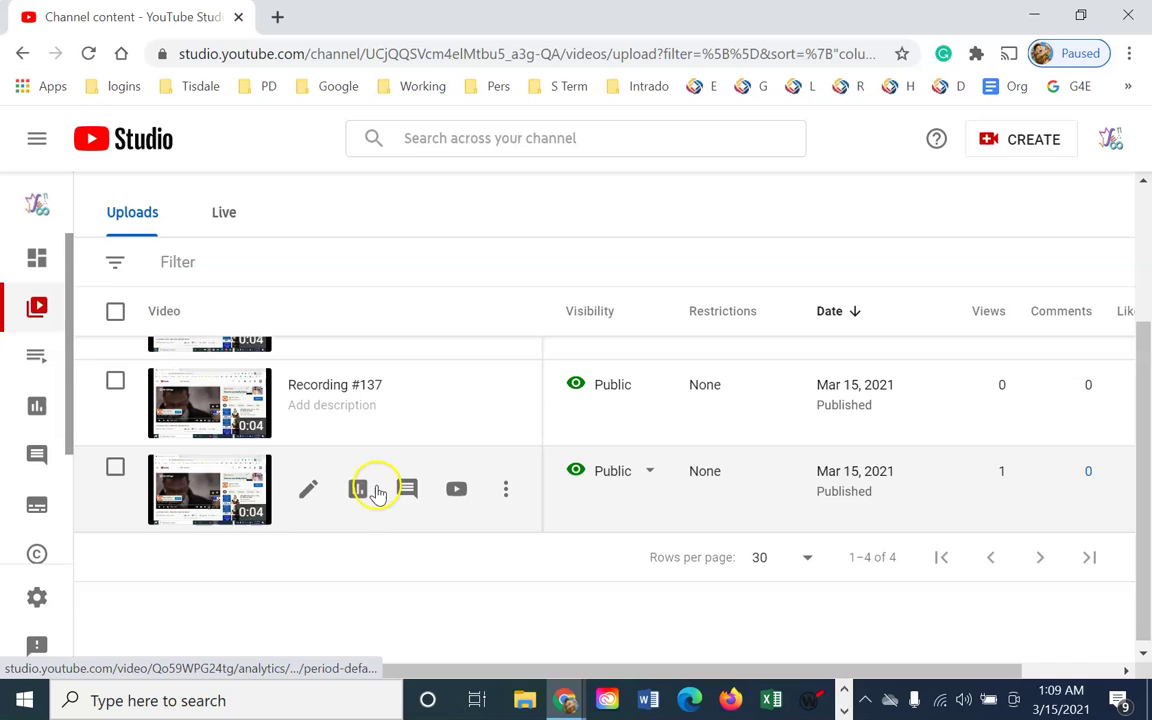
scroll(378, 487, up, 1)
scroll(378, 487, up, 3)
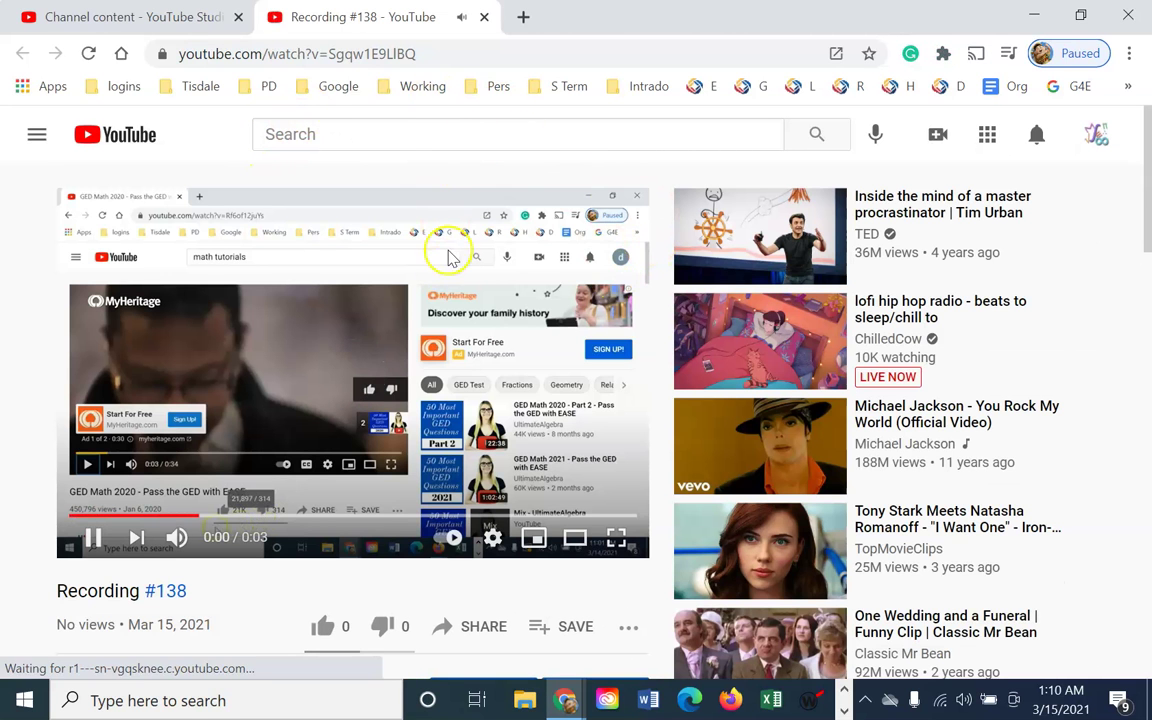
click(486, 19)
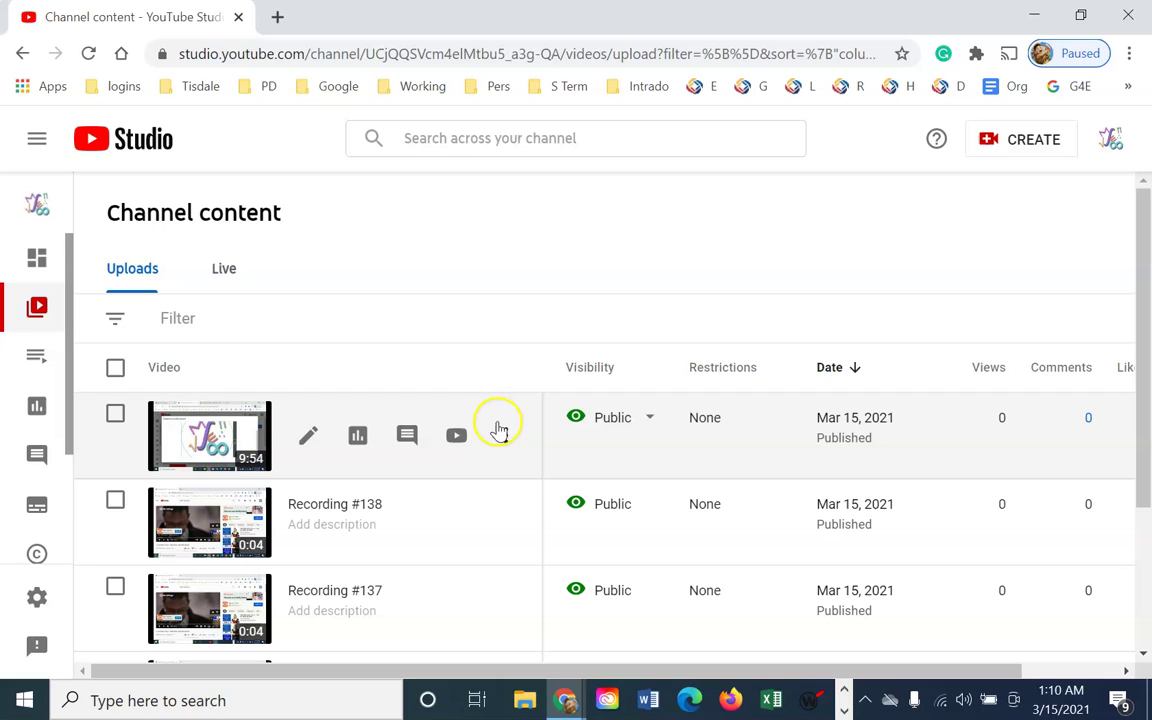
Retitle the Recording #141 upload to 'Tutorial #1'.
click(506, 436)
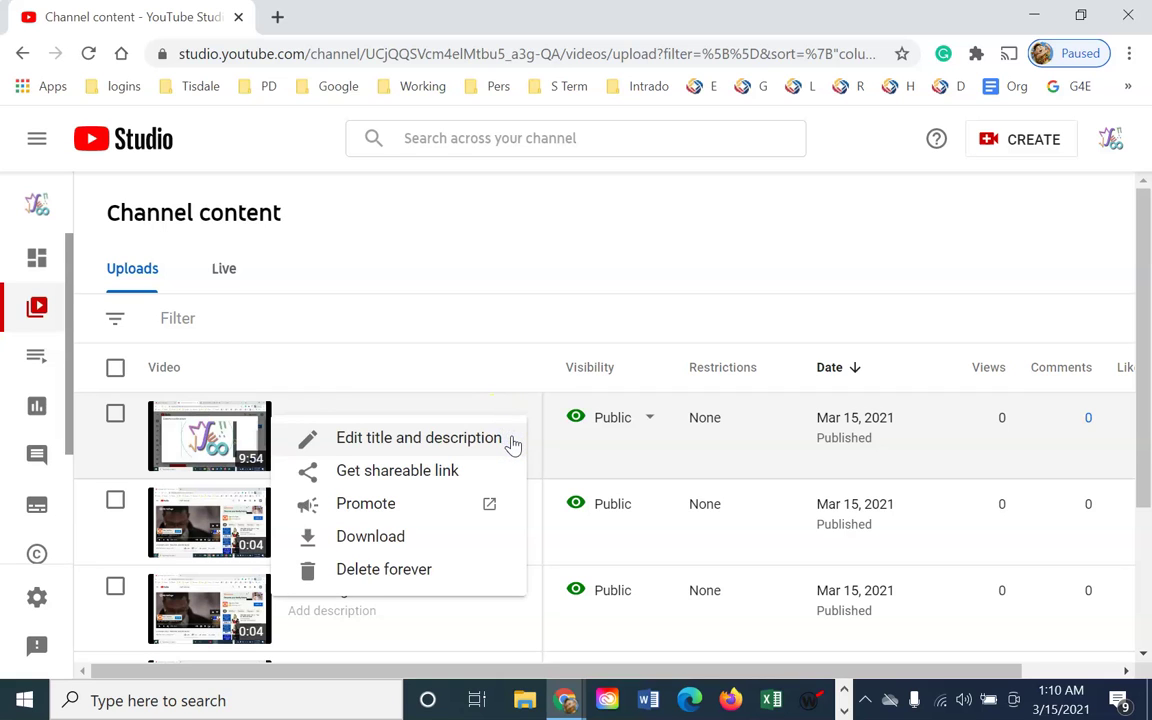
click(463, 439)
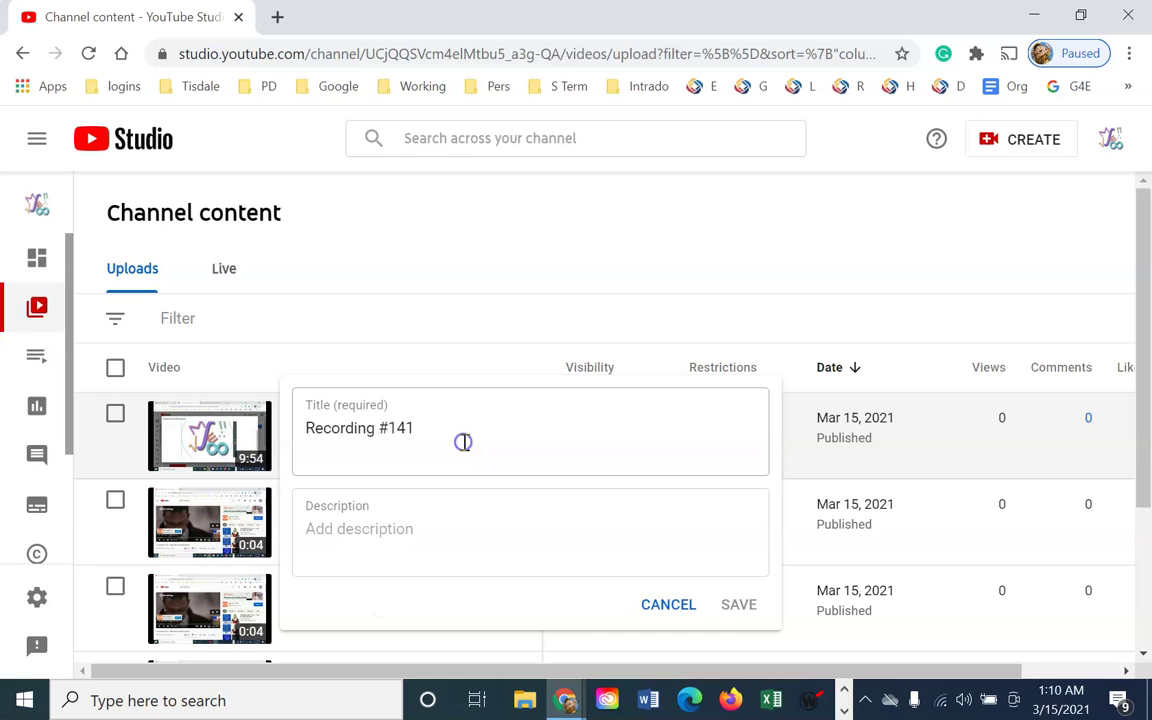
drag(445, 432, 380, 470)
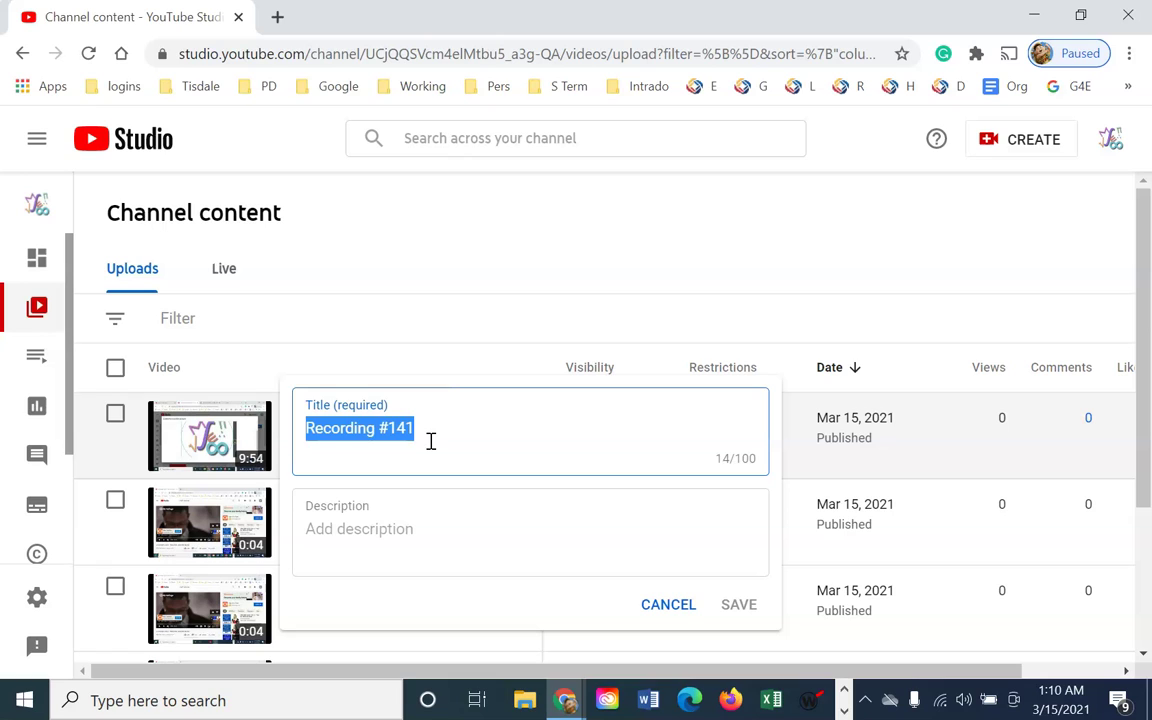
text(Tutorial #1)
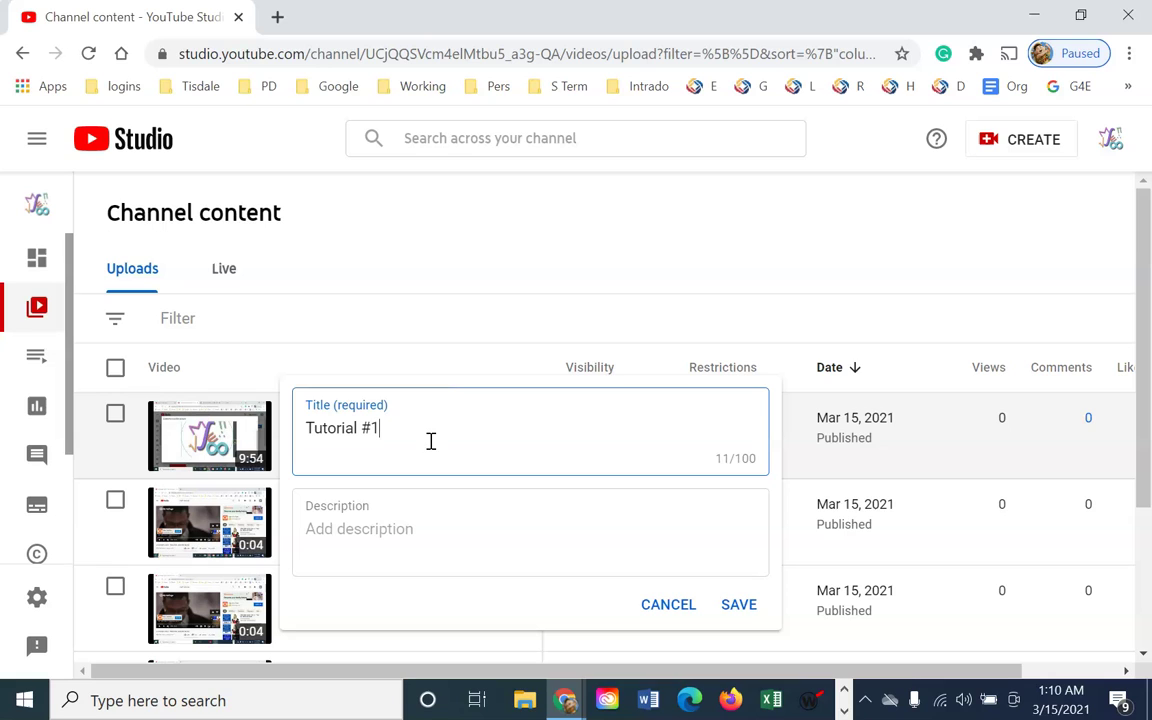
Fill the description with repeated 'Content here' text and save the changes.
click(422, 522)
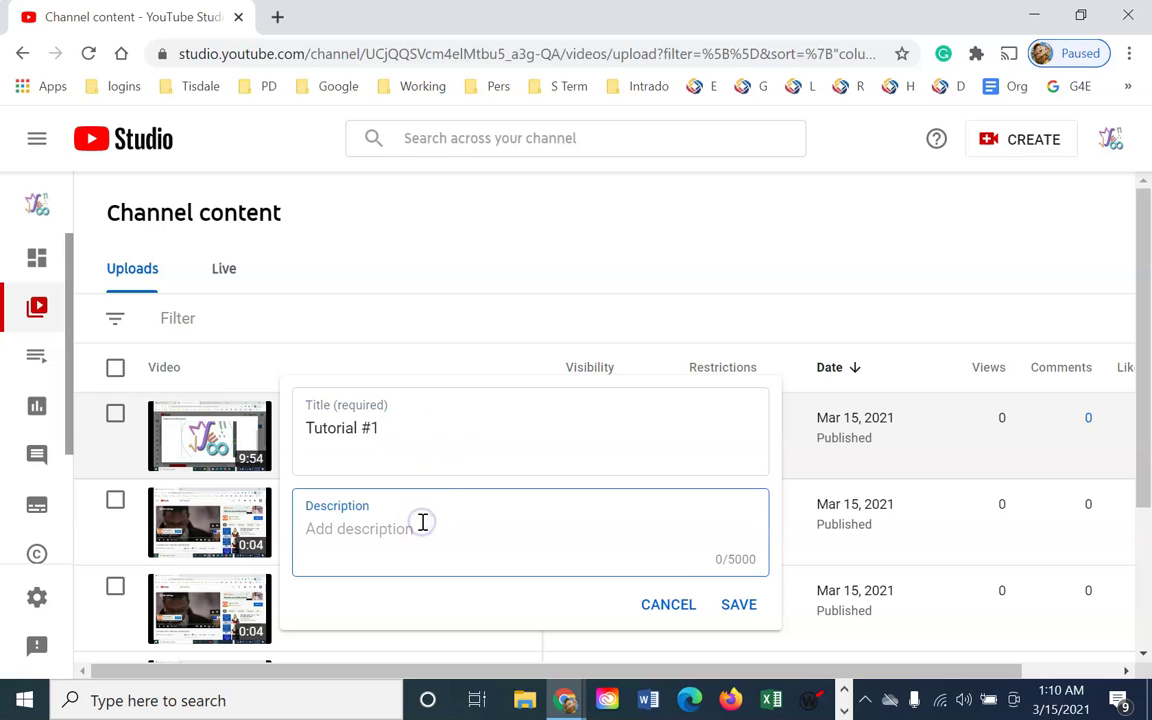
text(Content here)
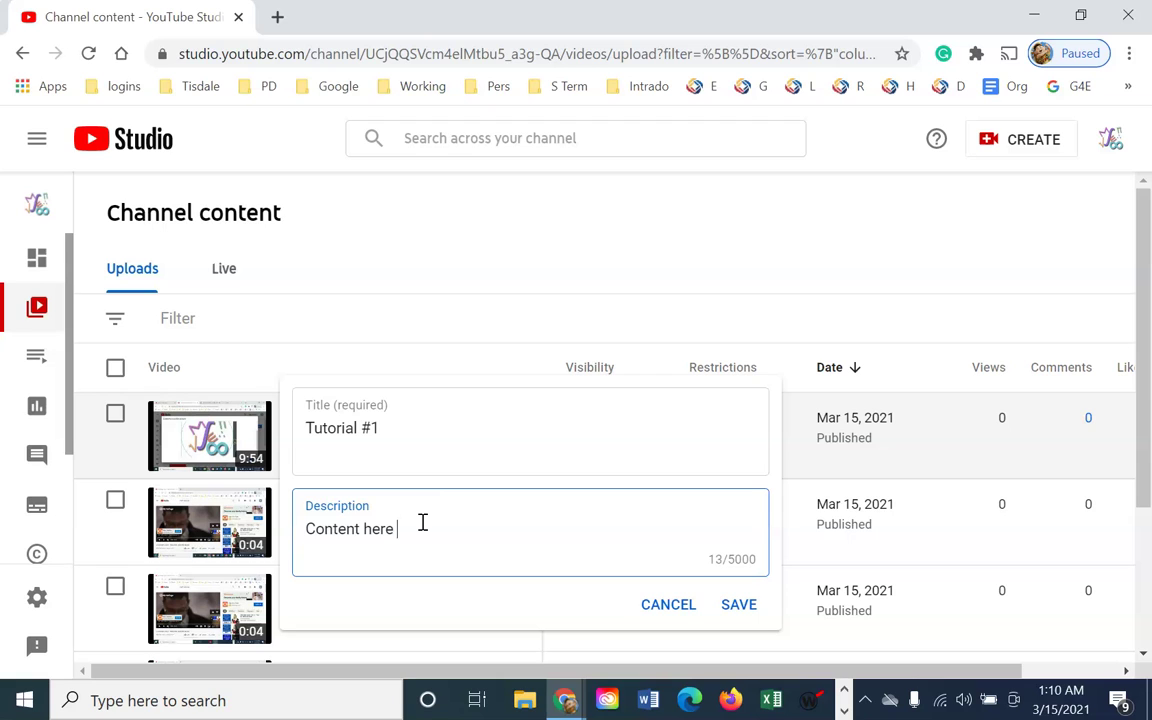
triple_click(422, 522)
key(ctrl+c)
key(ctrl+v)
key(ctrl+v)
key(ctrl+v)
key(ctrl+v)
key(ctrl+v)
key(ctrl+v)
key(ctrl+v)
key(ctrl+v)
key(ctrl+v)
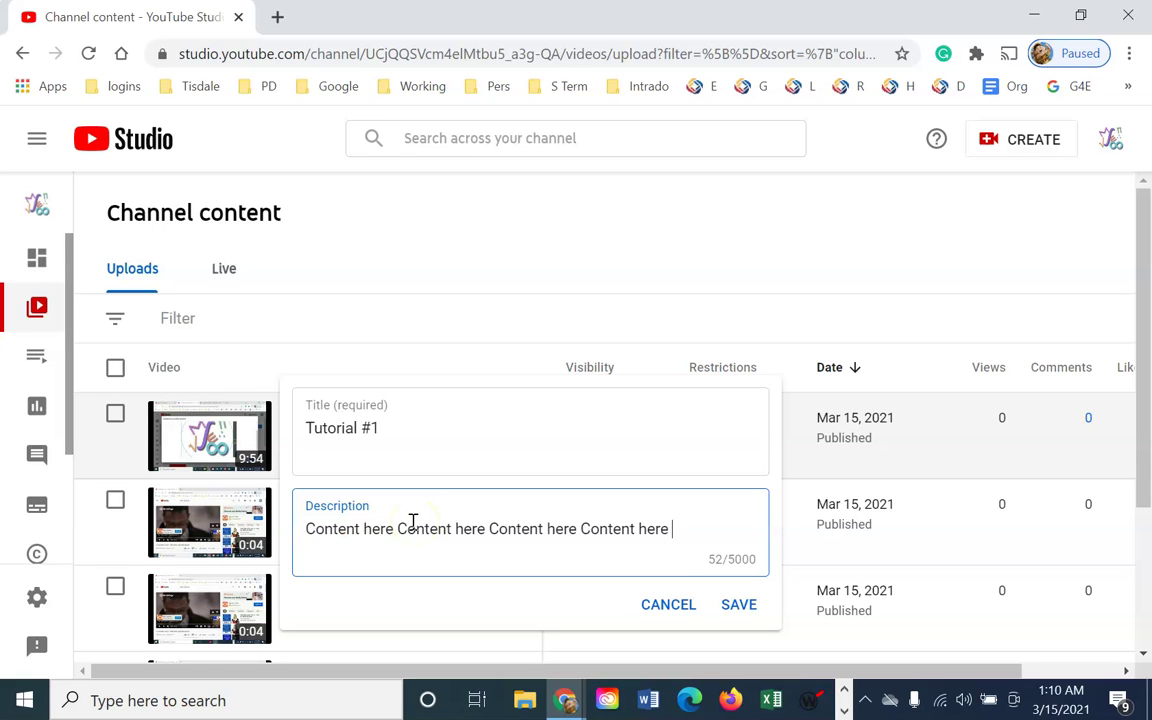
click(740, 605)
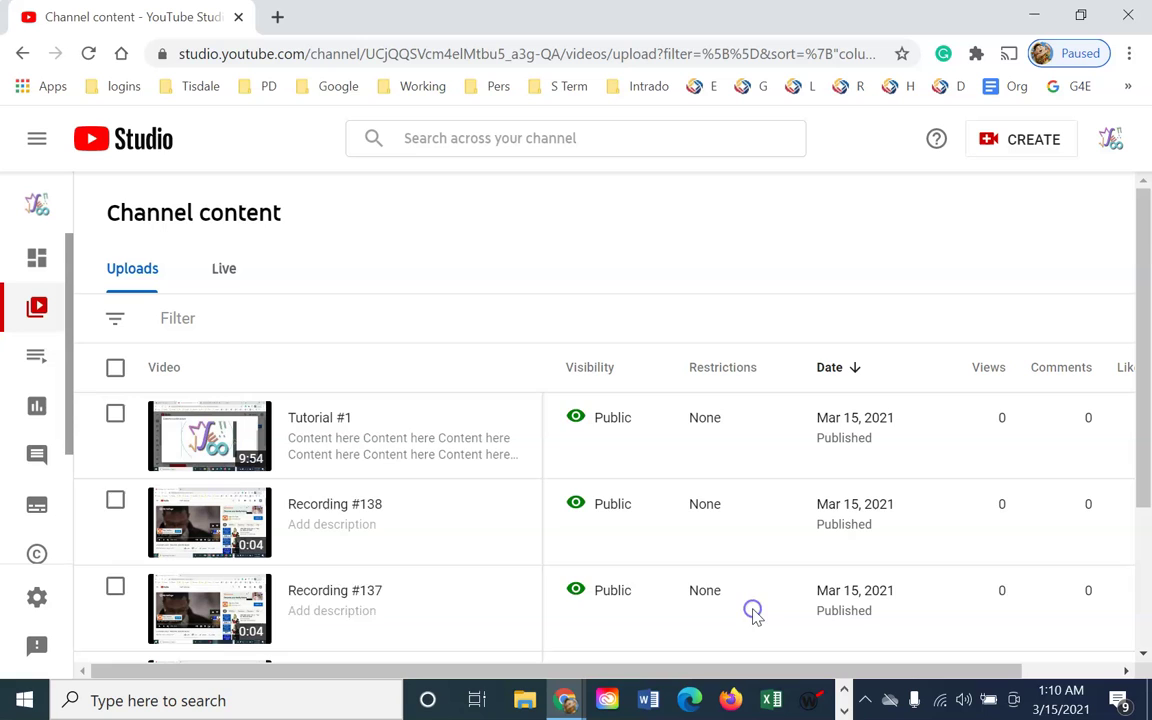
click(507, 442)
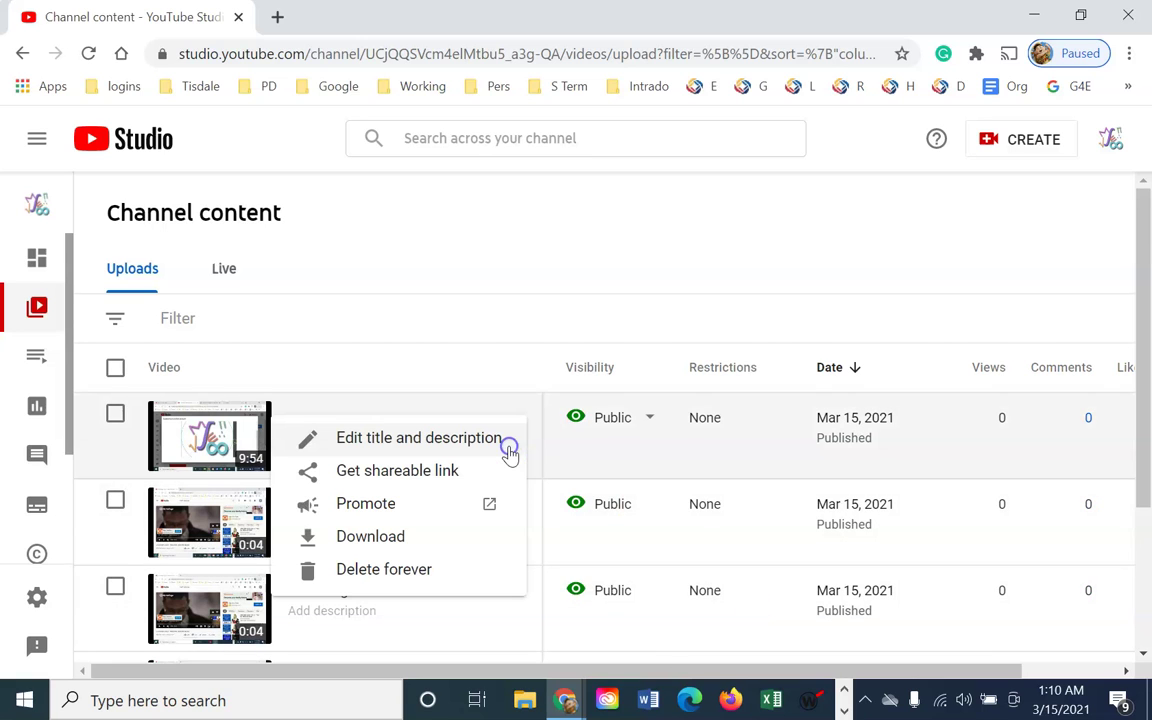
click(416, 470)
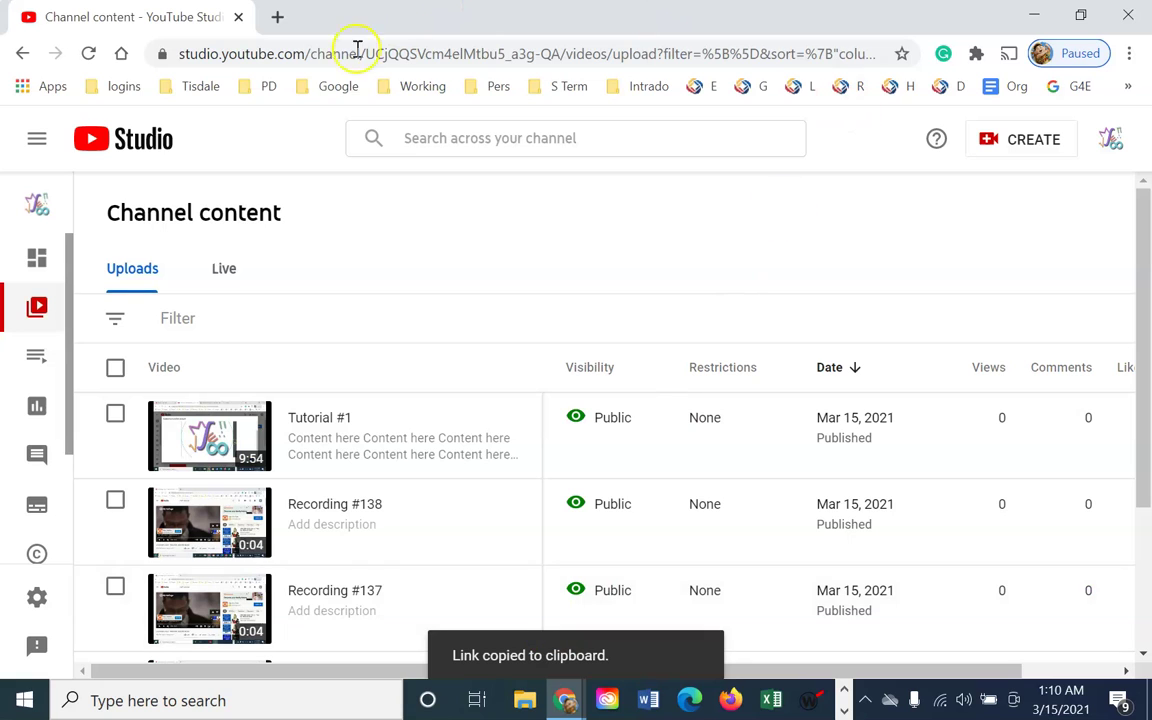
click(278, 16)
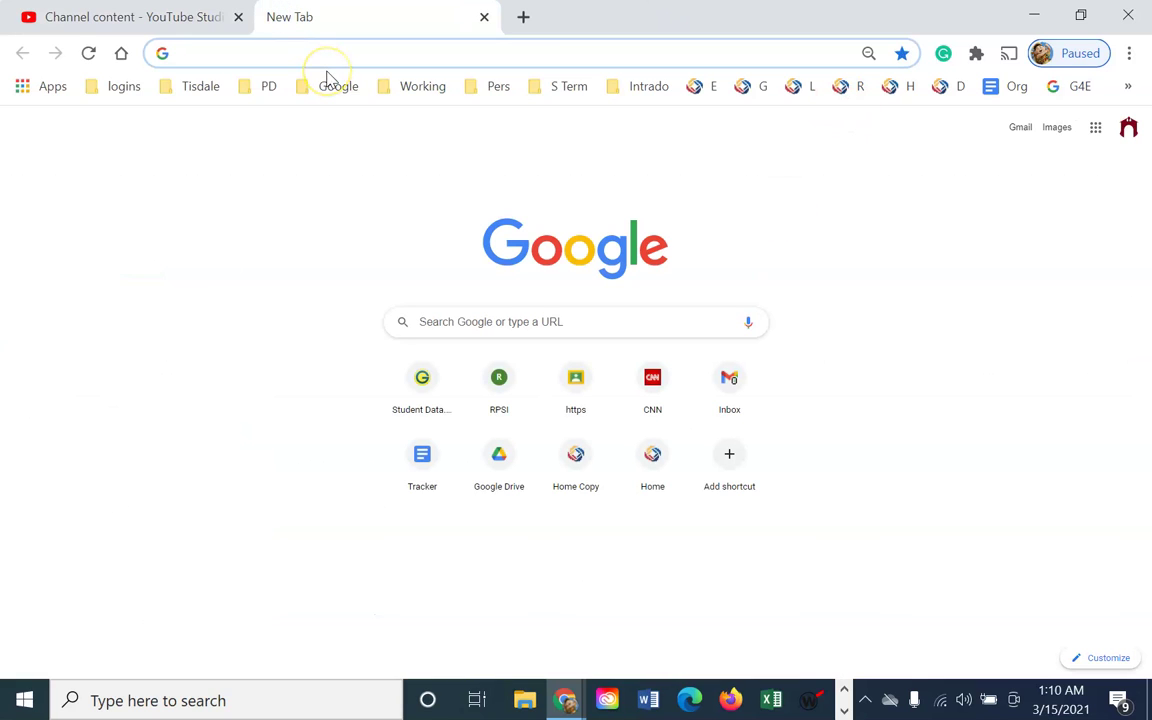
key(ctrl+v)
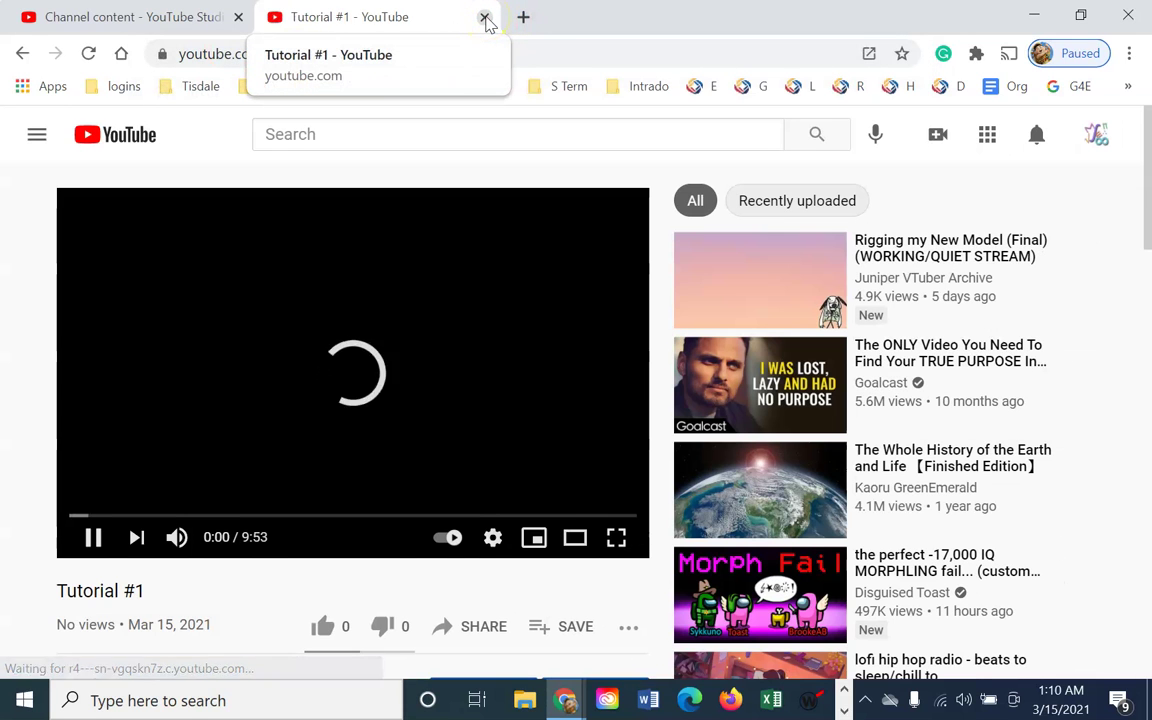
click(485, 18)
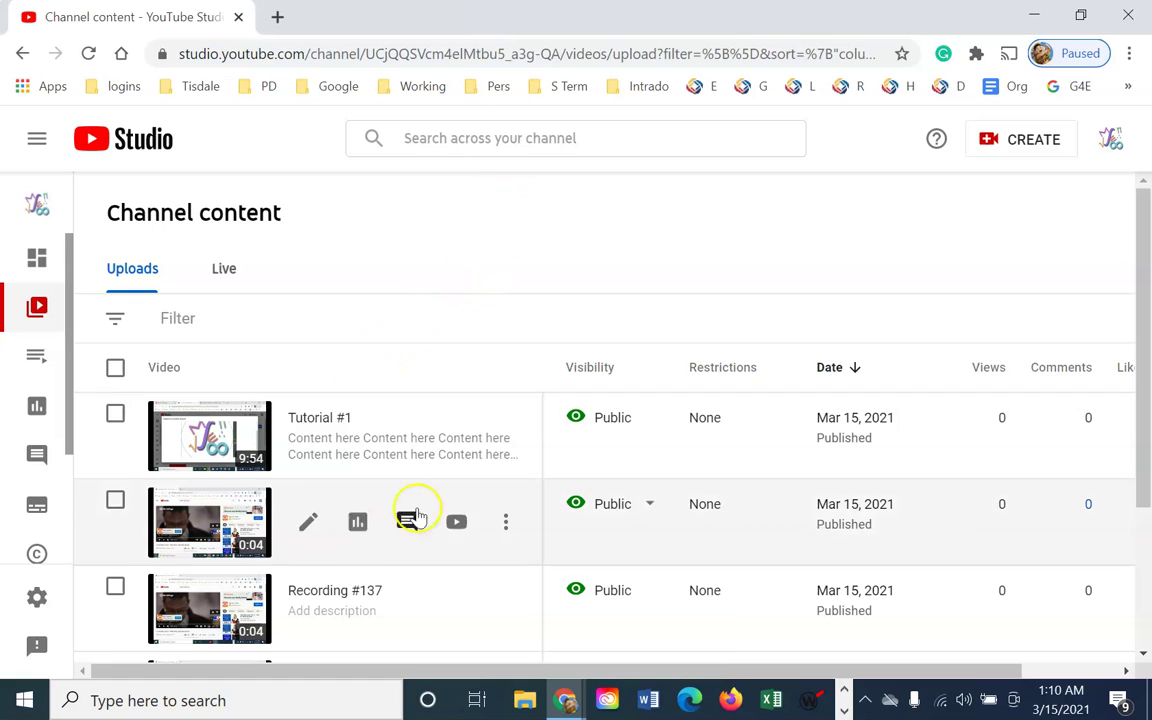
Show the three-dot actions list on the Tutorial #1 row.
click(512, 446)
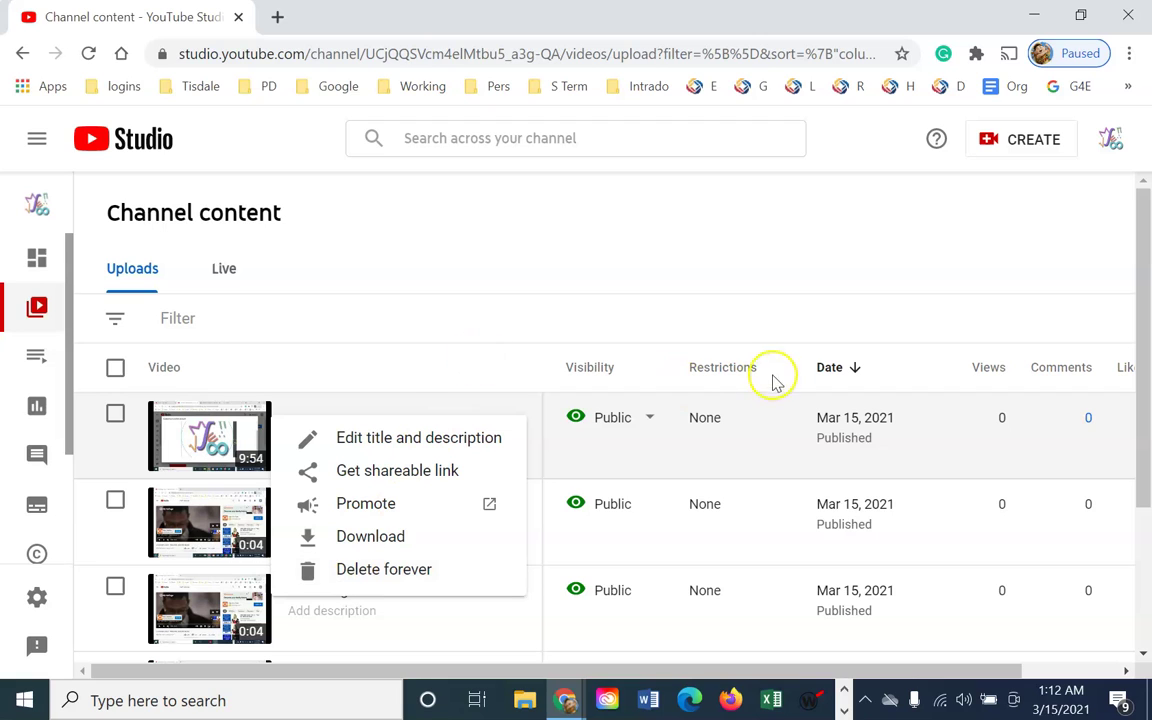
Choose Private visibility for Tutorial #1, closing the private-sharing dialog with no invitees.
click(648, 283)
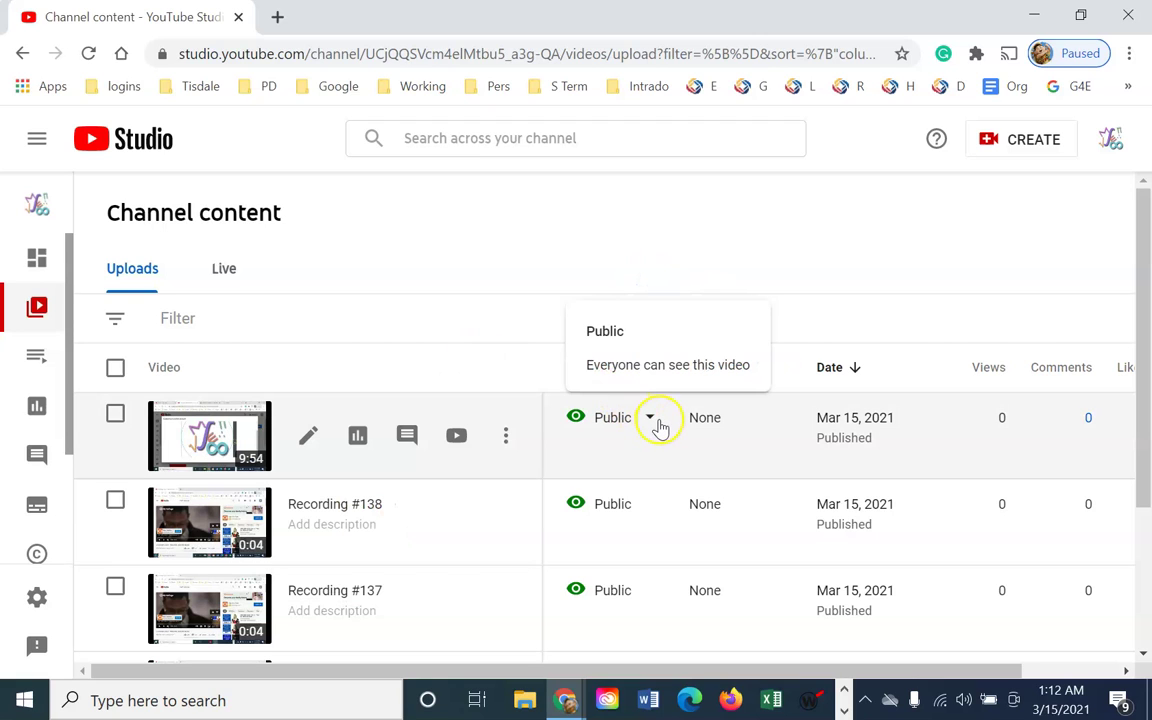
click(651, 420)
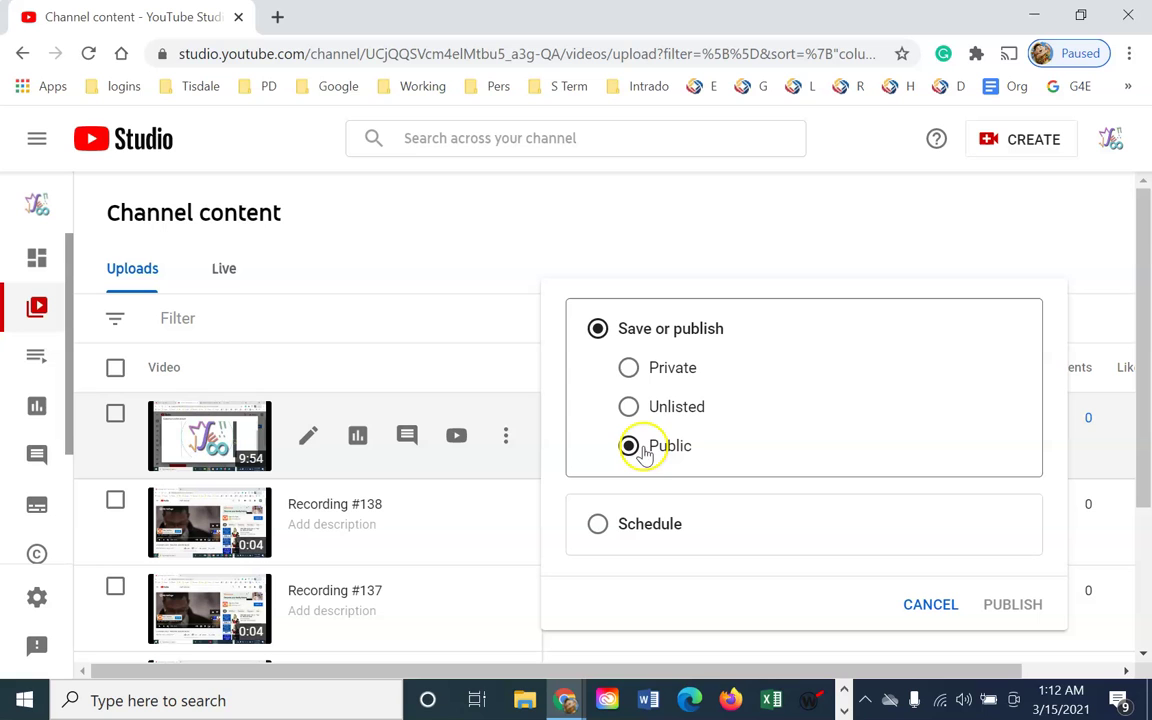
click(628, 369)
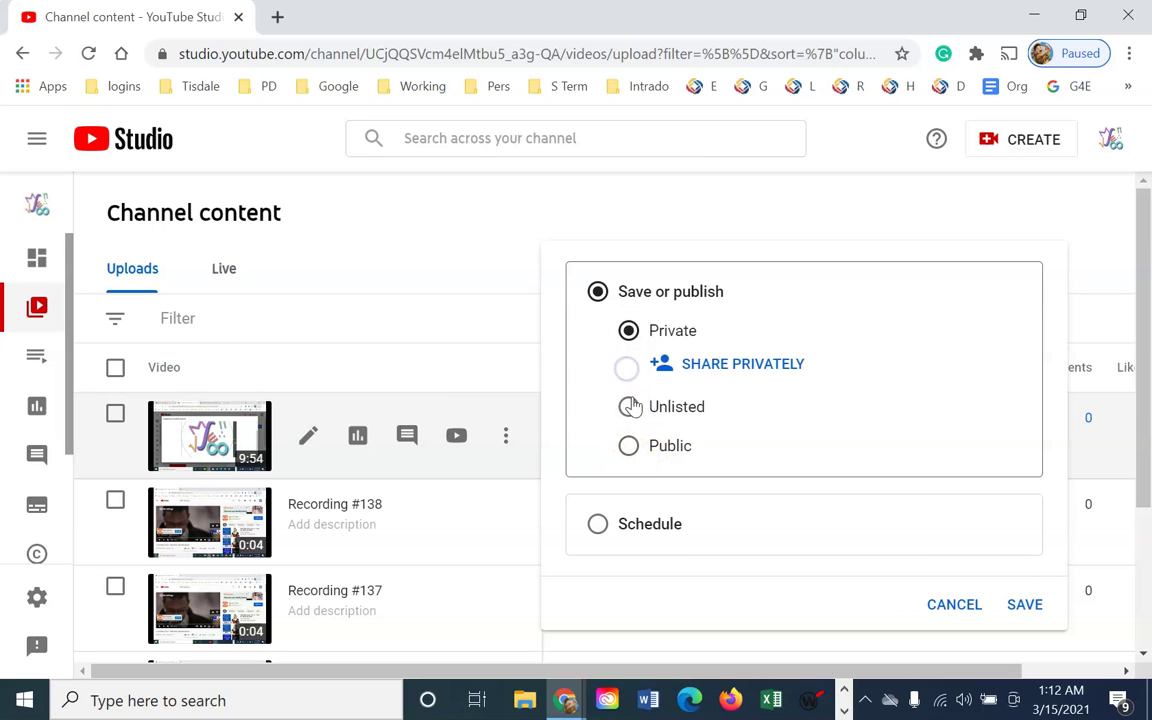
click(680, 375)
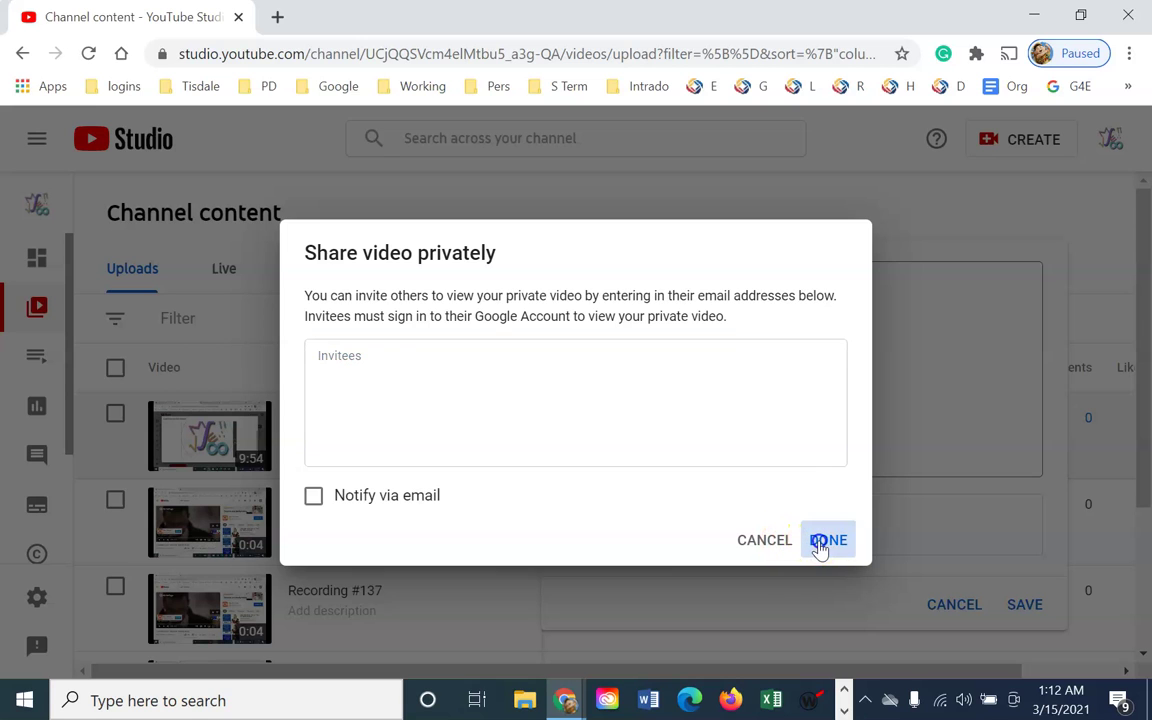
click(814, 545)
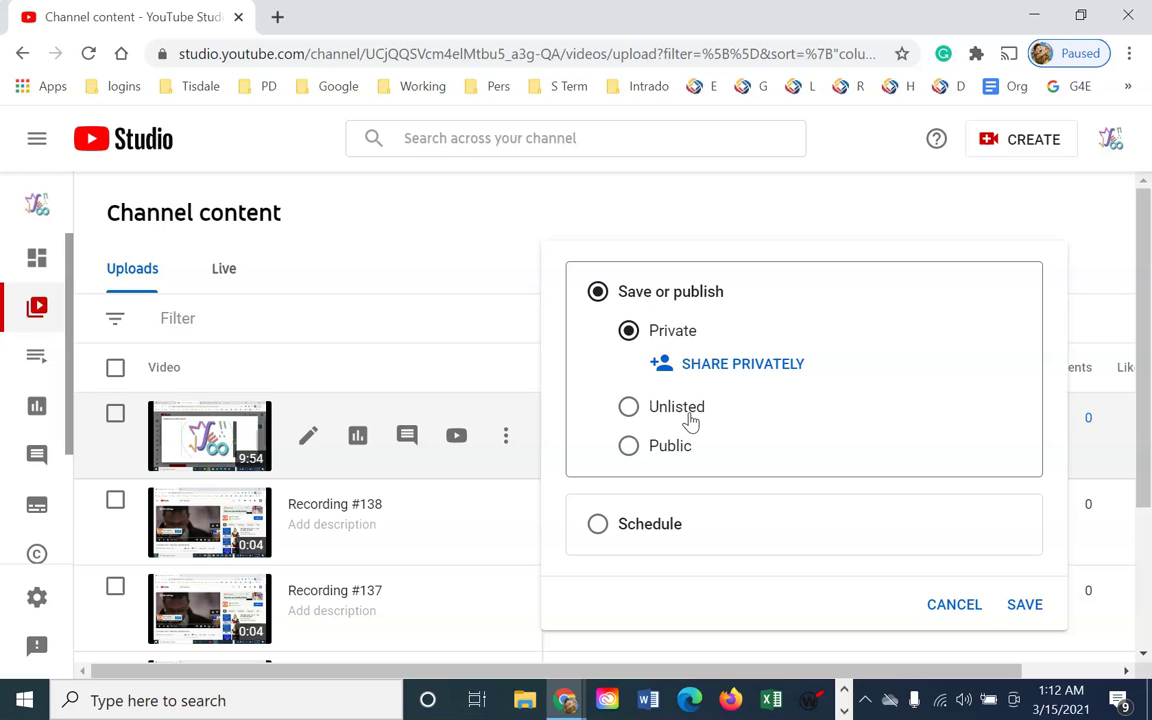
Try Unlisted and Schedule, then publish Tutorial #1 immediately as Public.
click(636, 407)
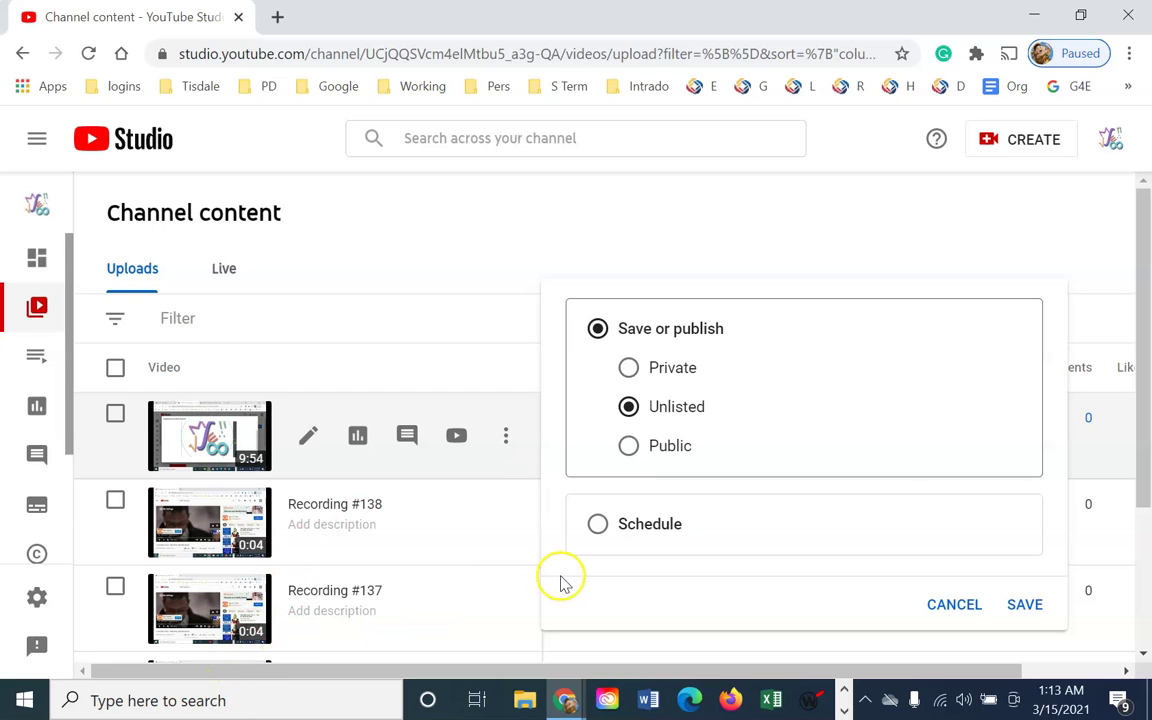
click(629, 447)
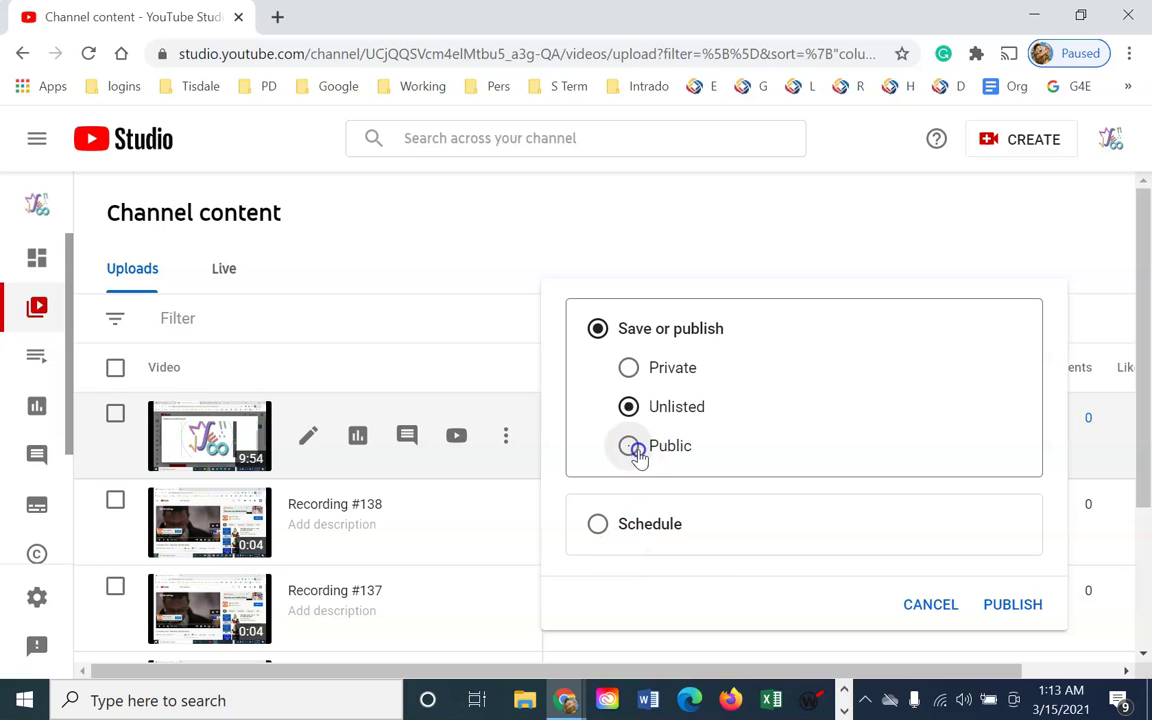
click(600, 530)
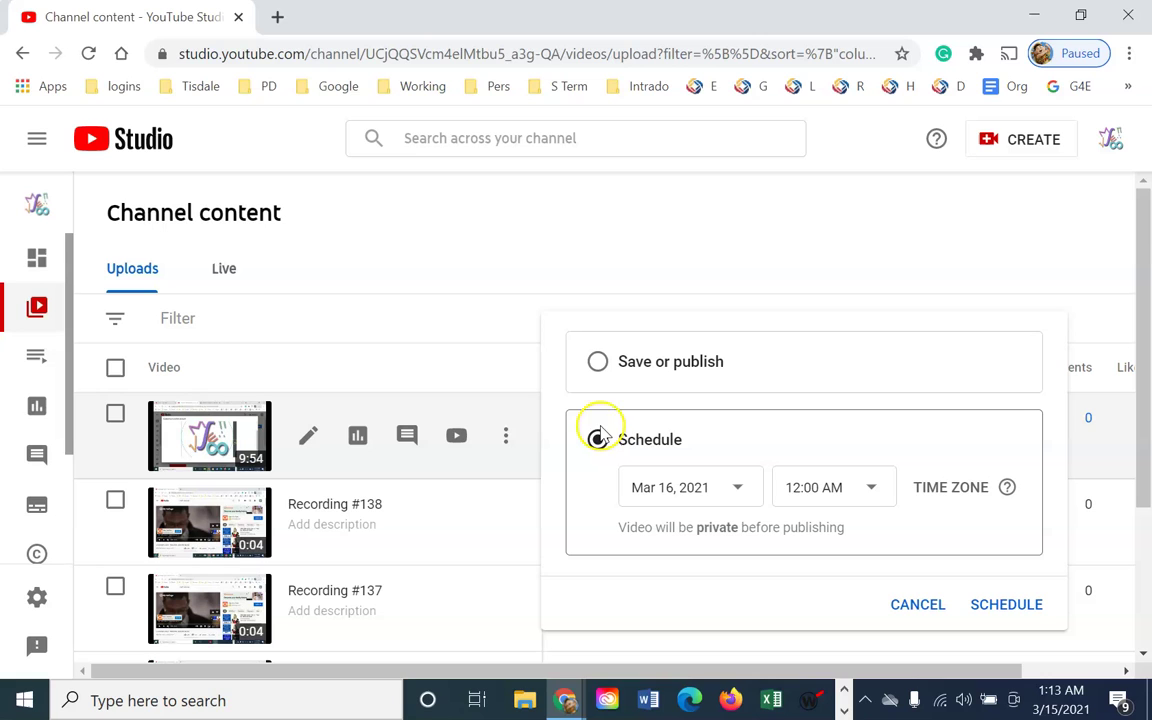
click(598, 361)
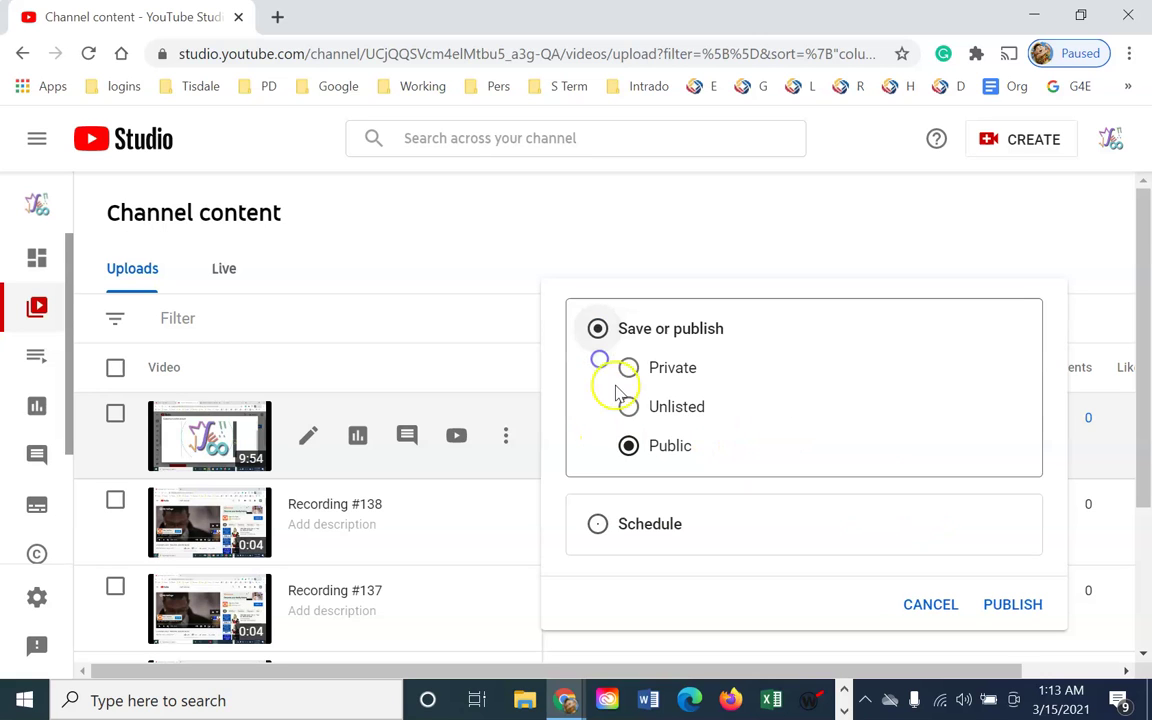
click(985, 618)
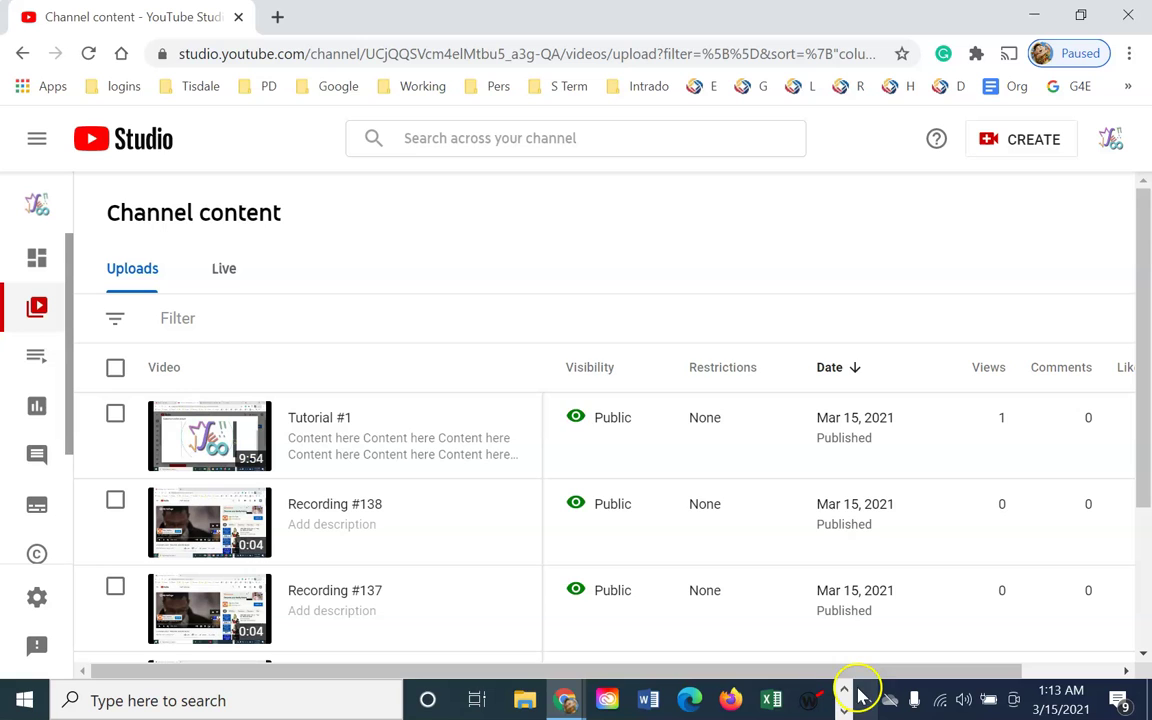
Review Tutorial #1's details page with Show more expanded, then return to Channel content.
drag(874, 670, 977, 662)
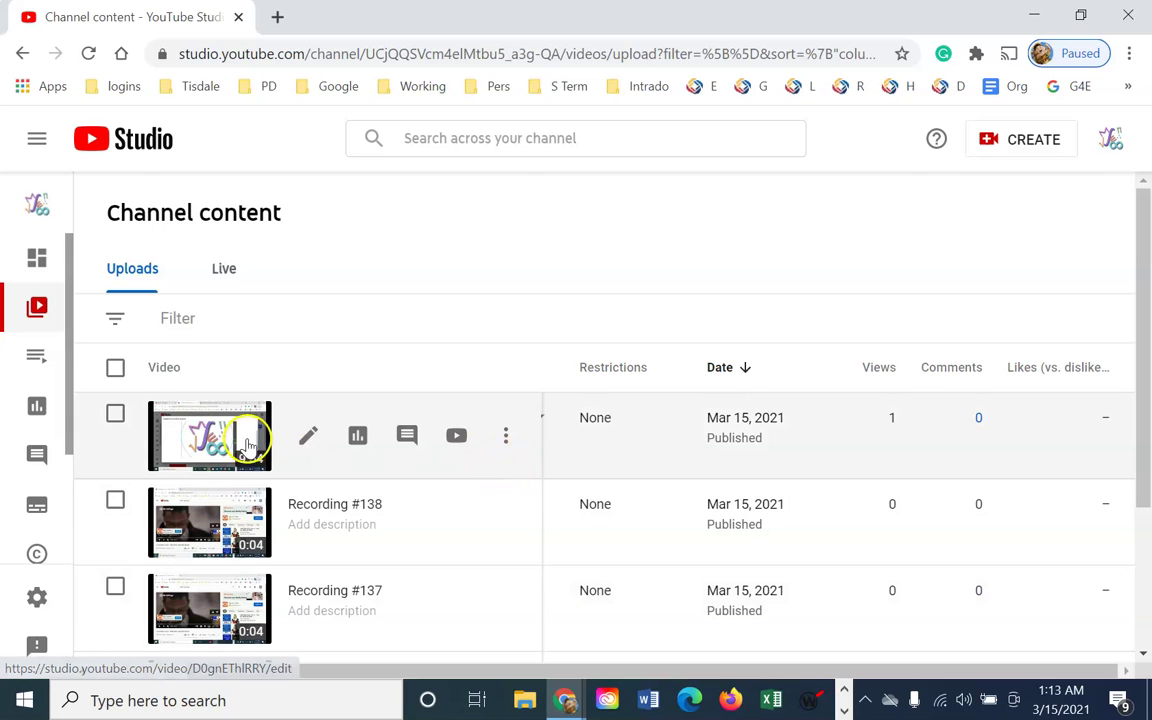
click(308, 438)
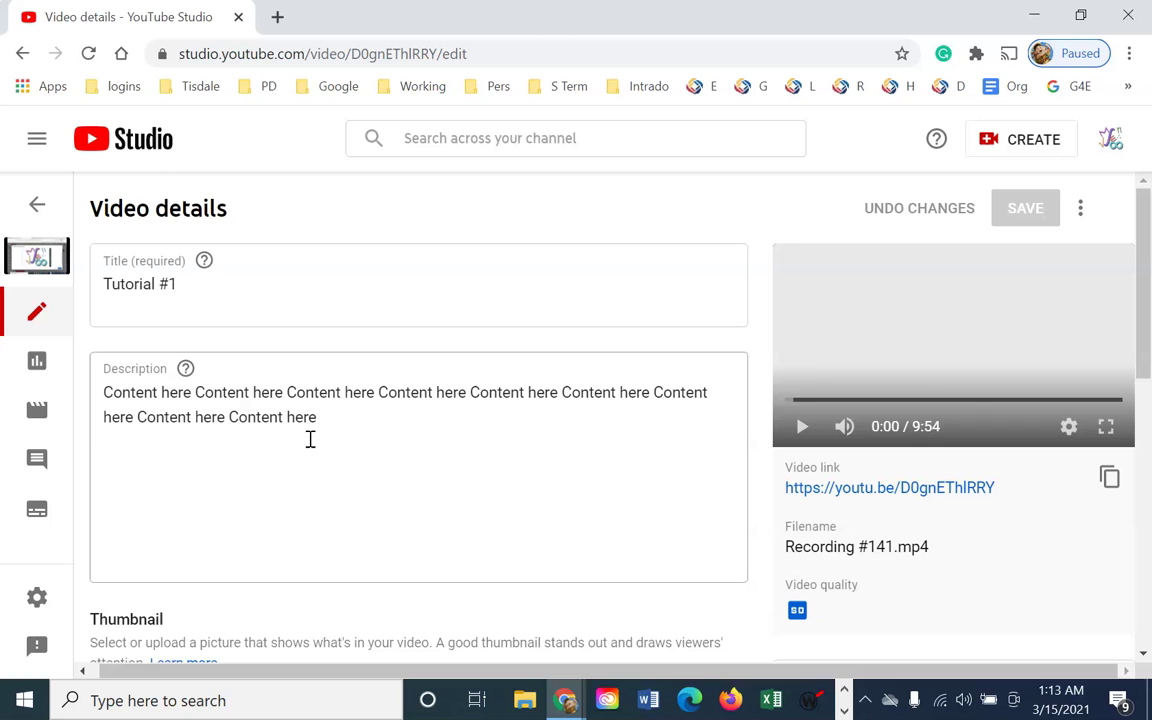
scroll(303, 417, down, 8)
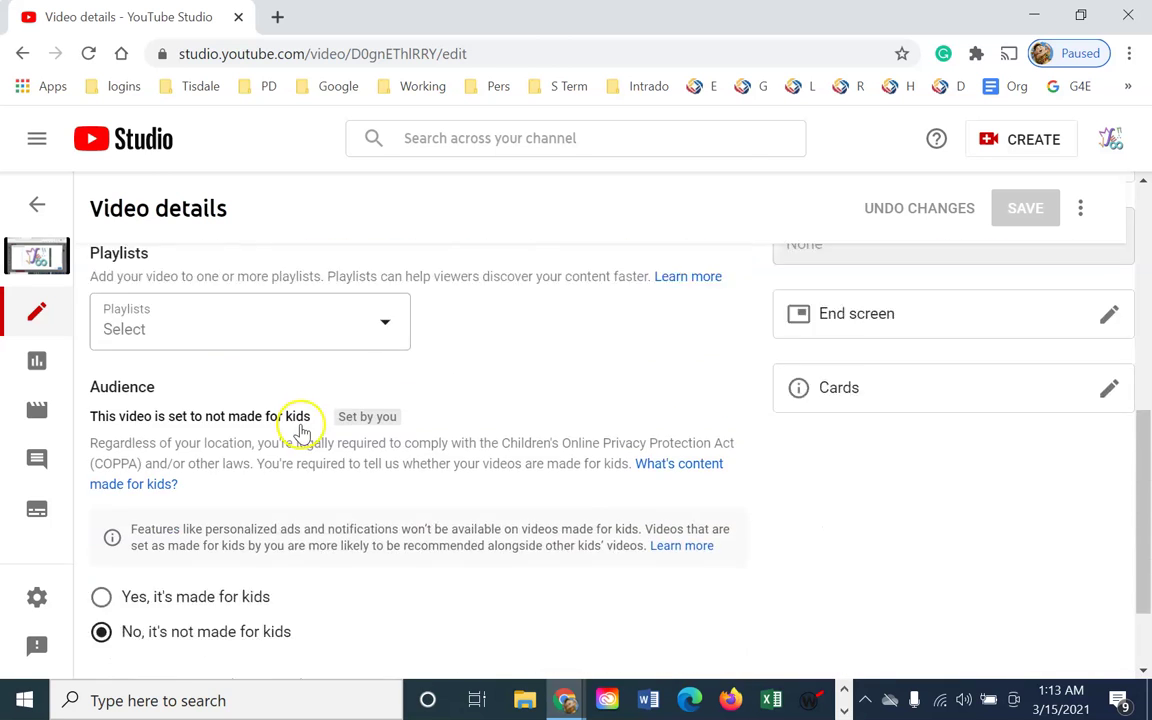
scroll(301, 427, up, 10)
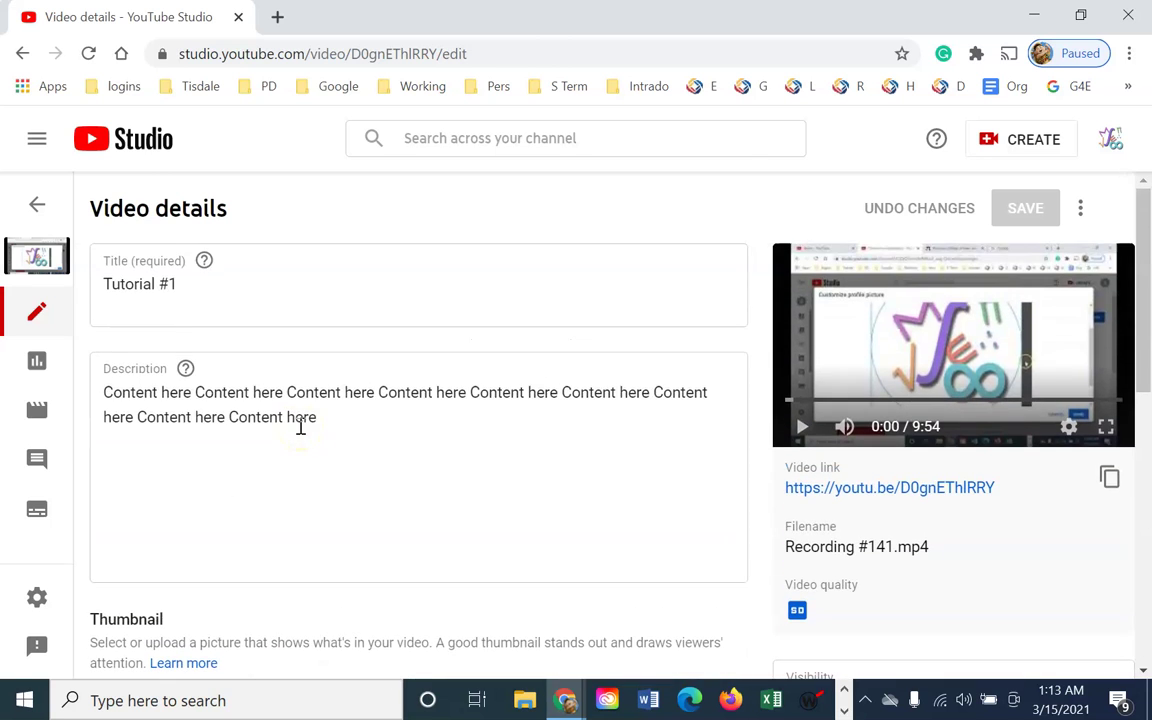
scroll(301, 435, down, 10)
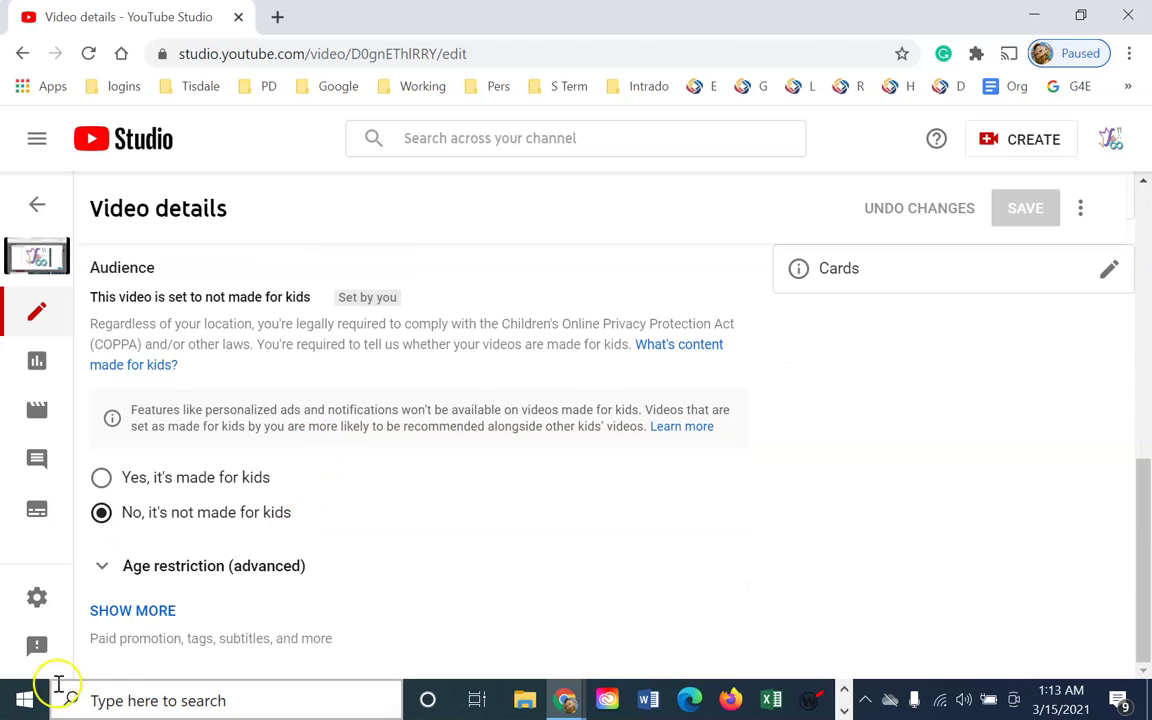
click(124, 618)
scroll(150, 605, down, 10)
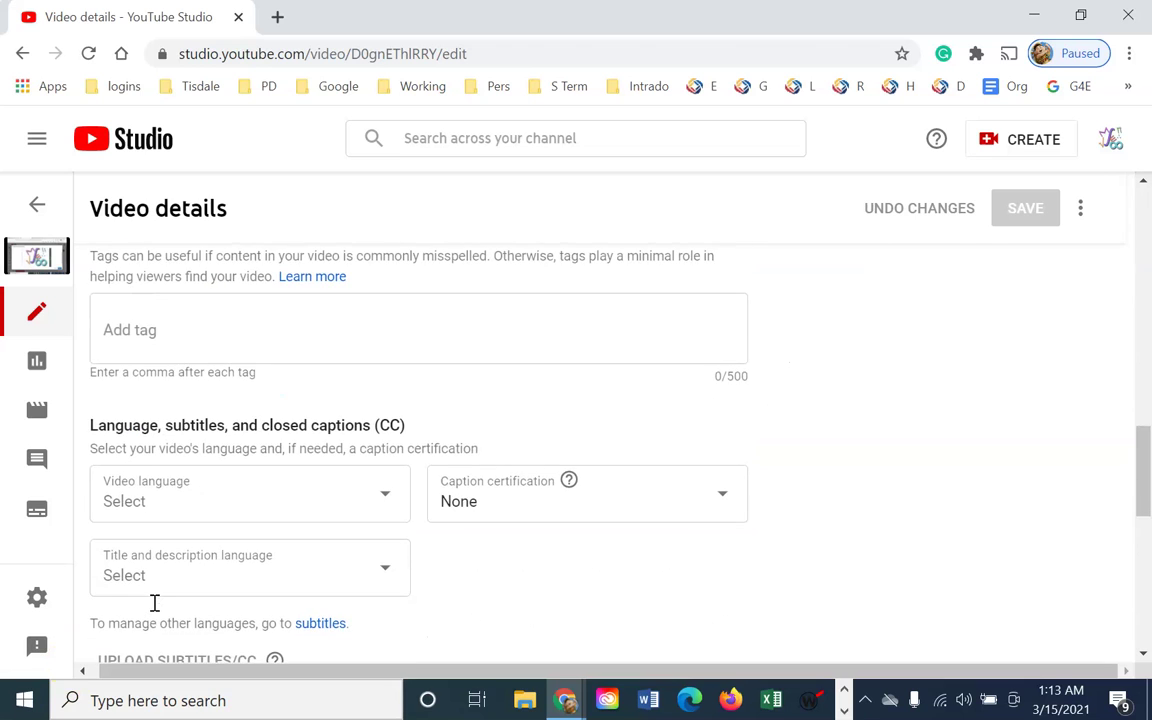
scroll(154, 609, down, 3)
scroll(155, 605, up, 15)
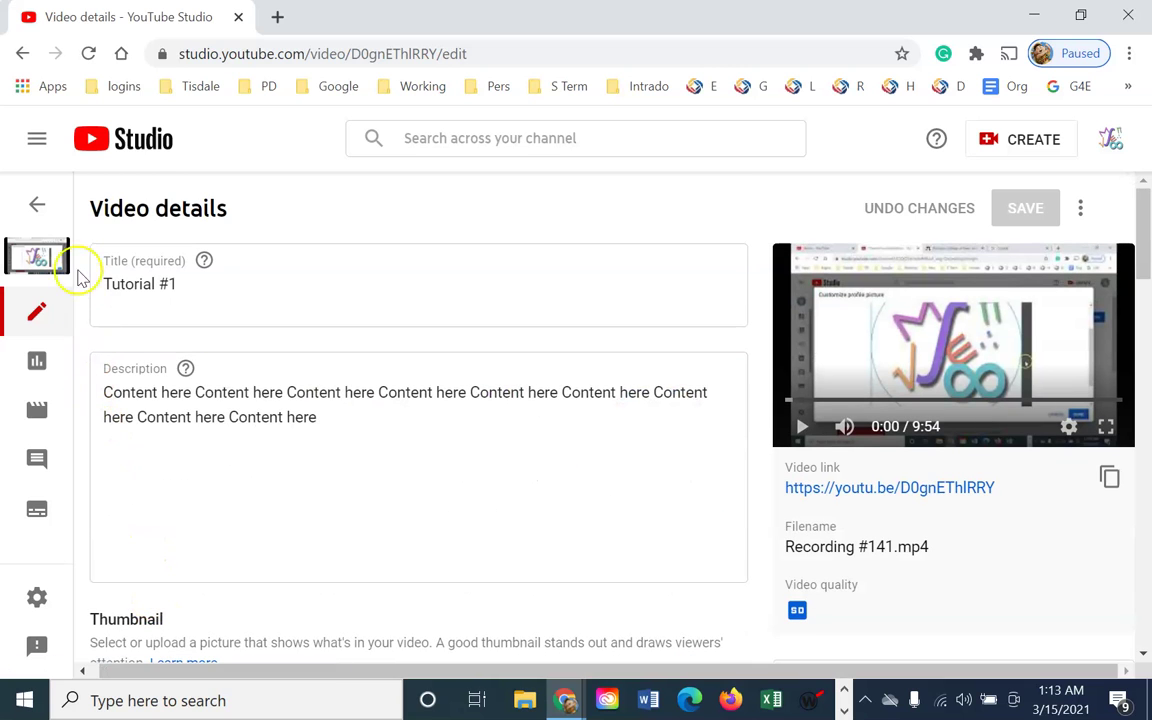
click(35, 208)
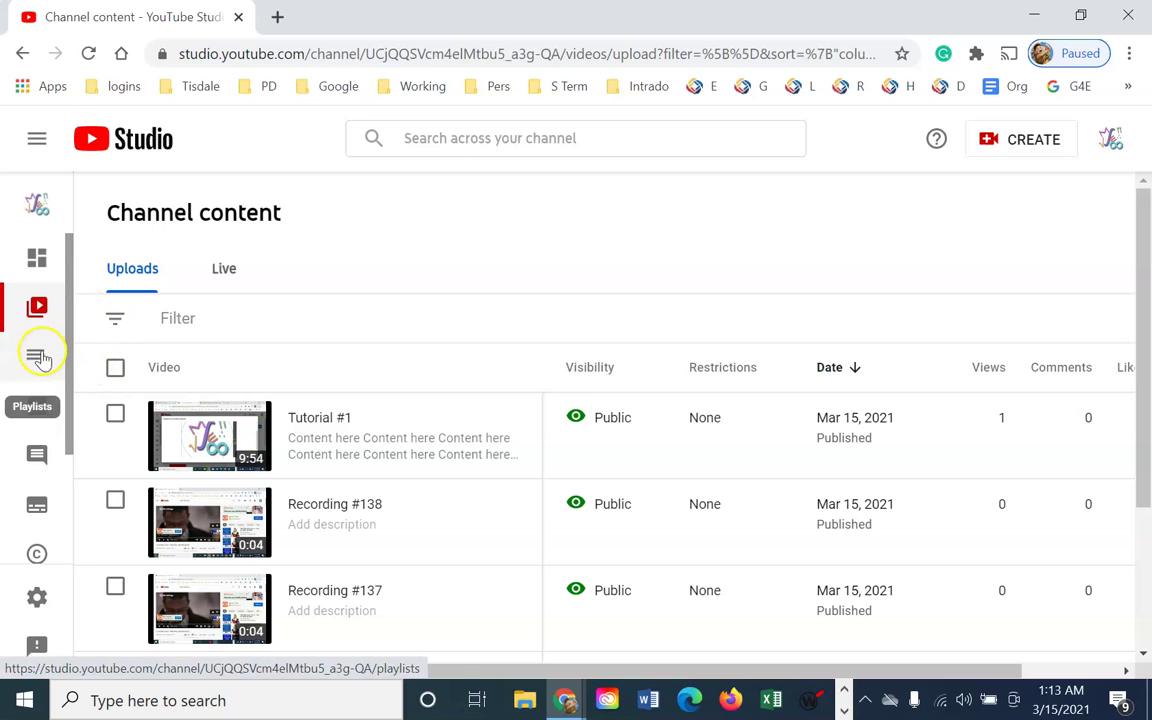
click(31, 361)
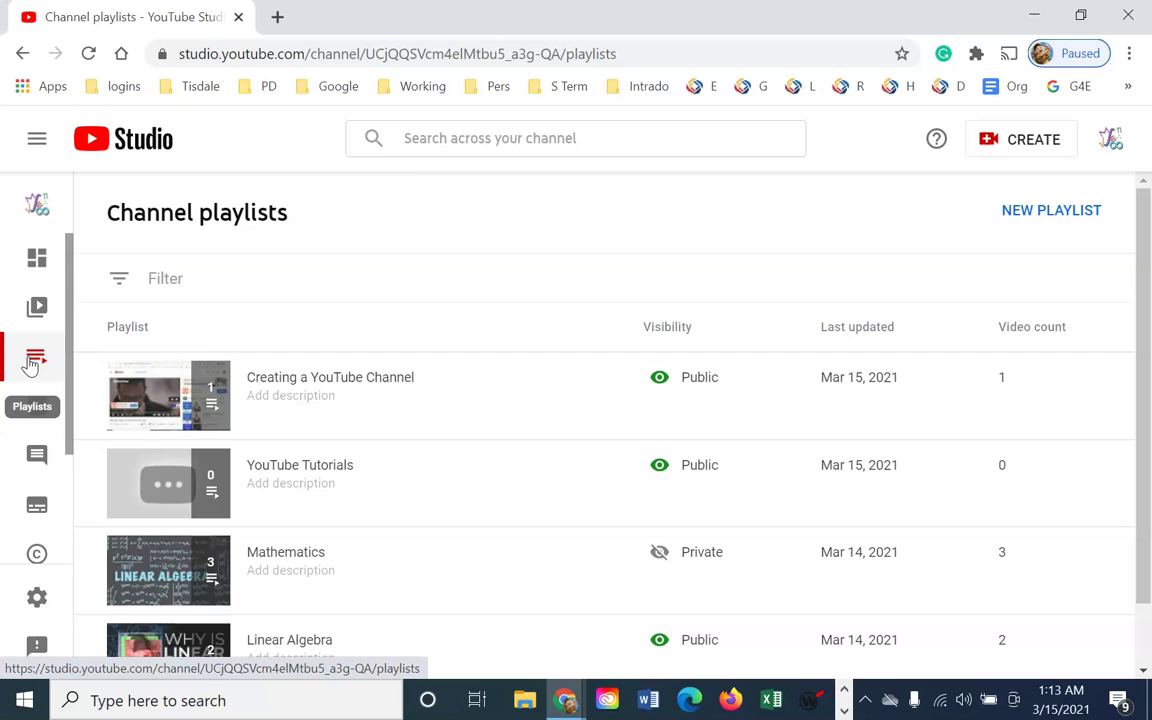
scroll(300, 495, down, 1)
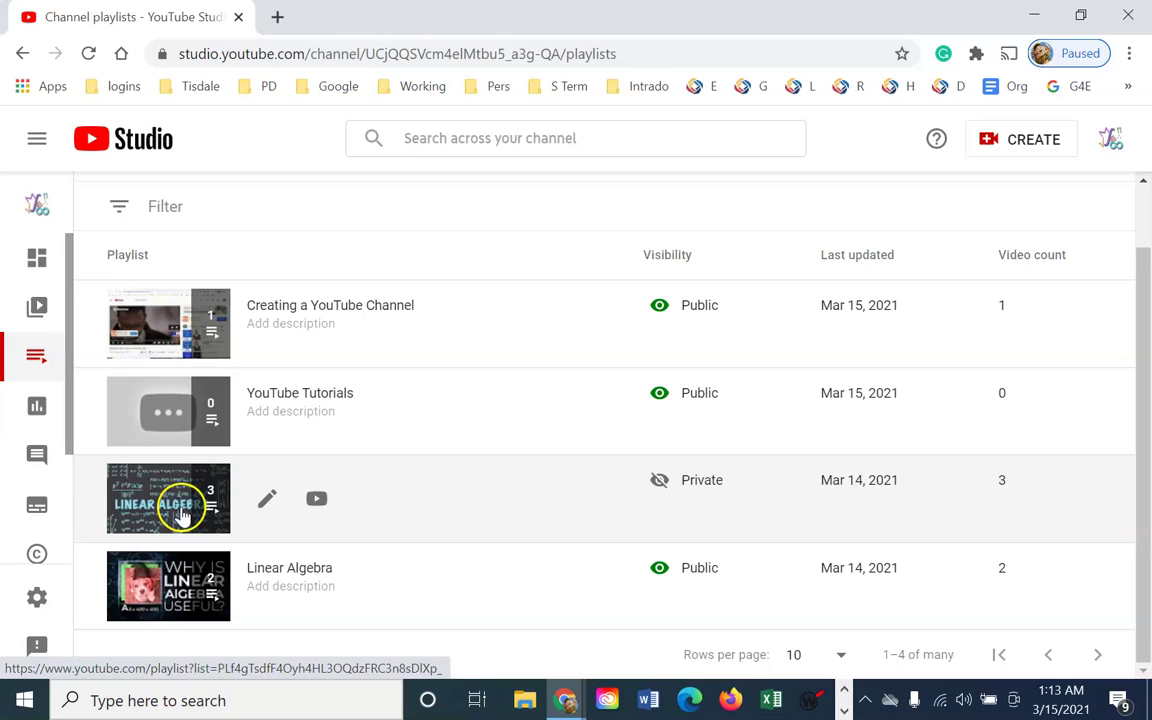
Remove the duplicate Linear Algebra video from the Mathematics playlist.
click(177, 505)
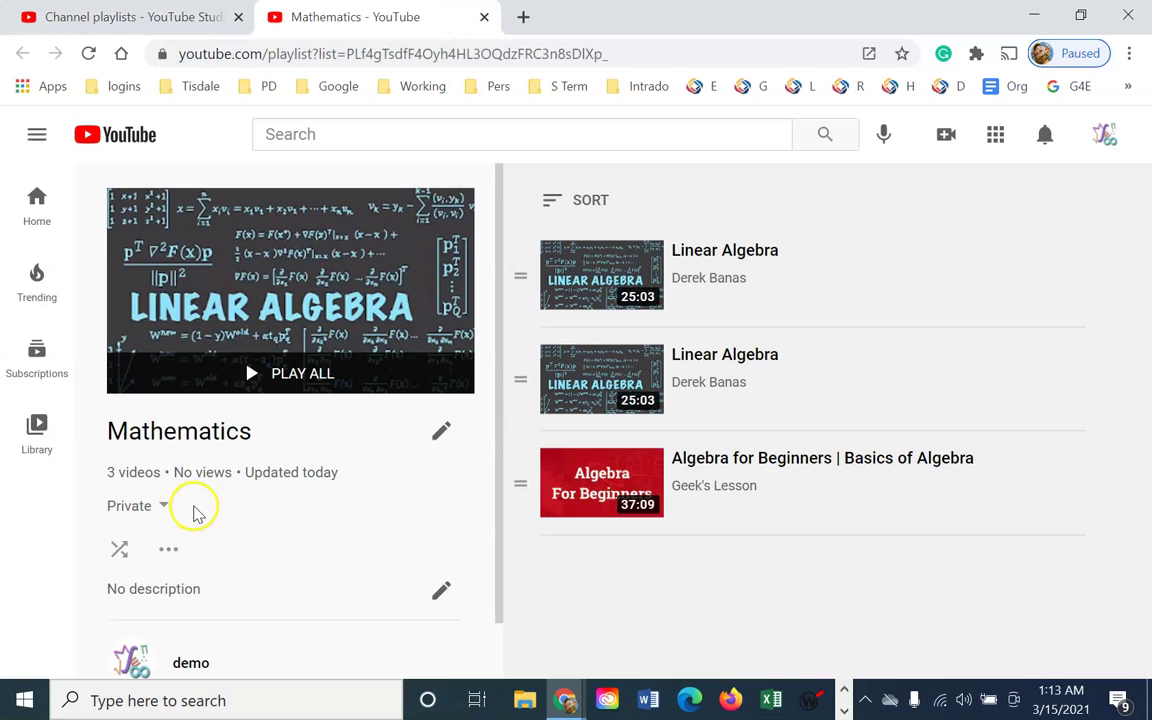
click(1106, 275)
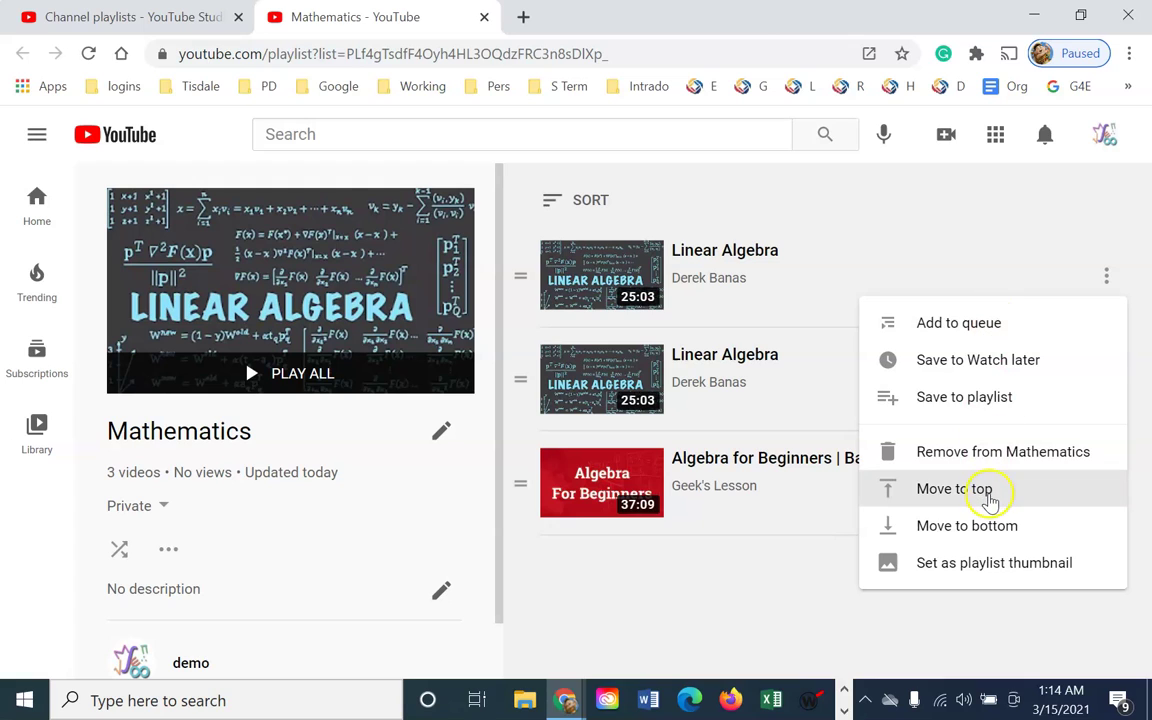
click(997, 460)
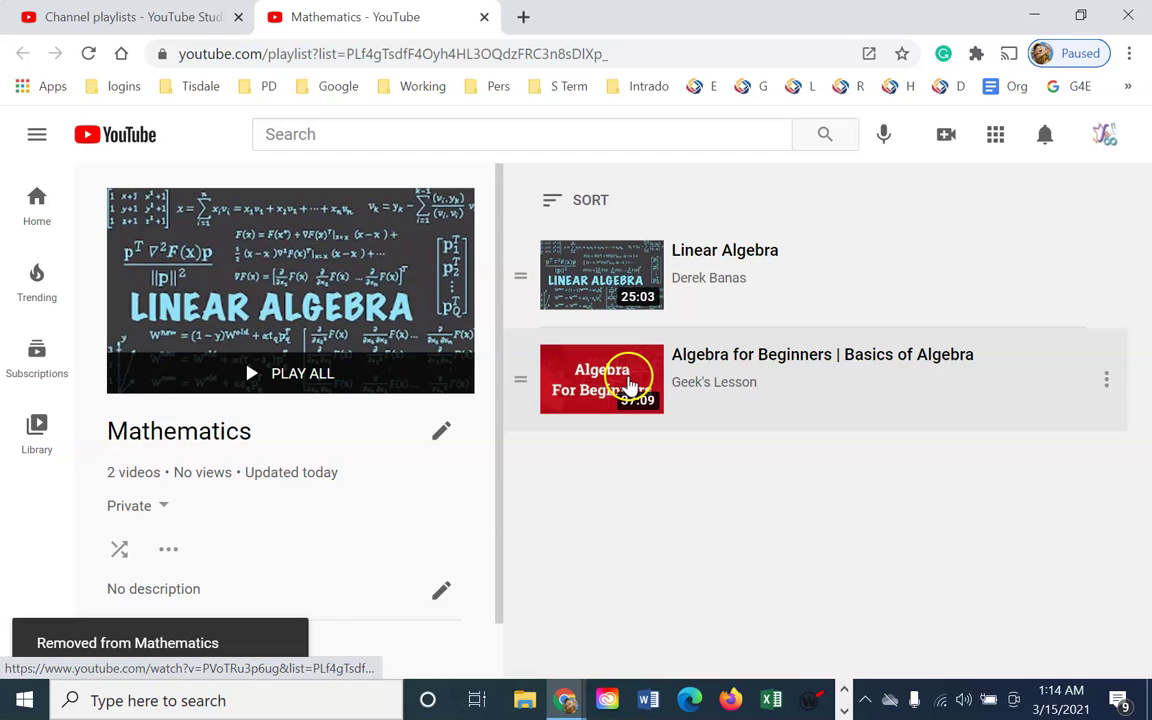
scroll(502, 499, down, 1)
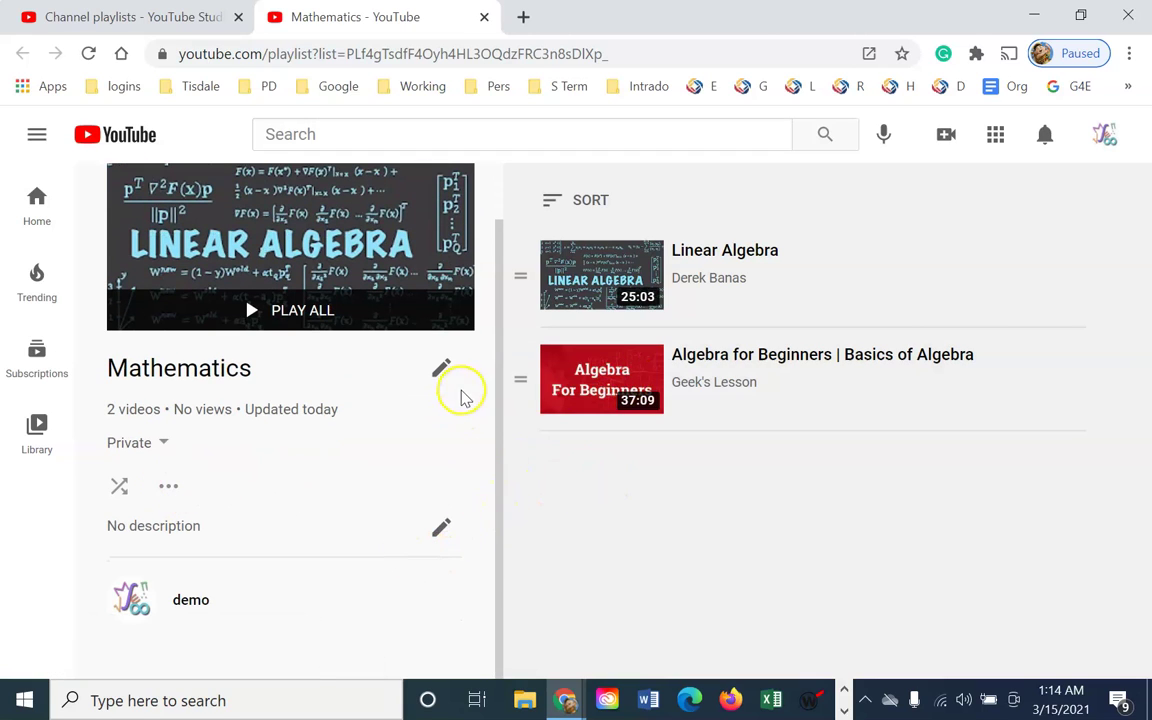
Keep the title Mathematics and switch the playlist from Private to Public.
click(444, 370)
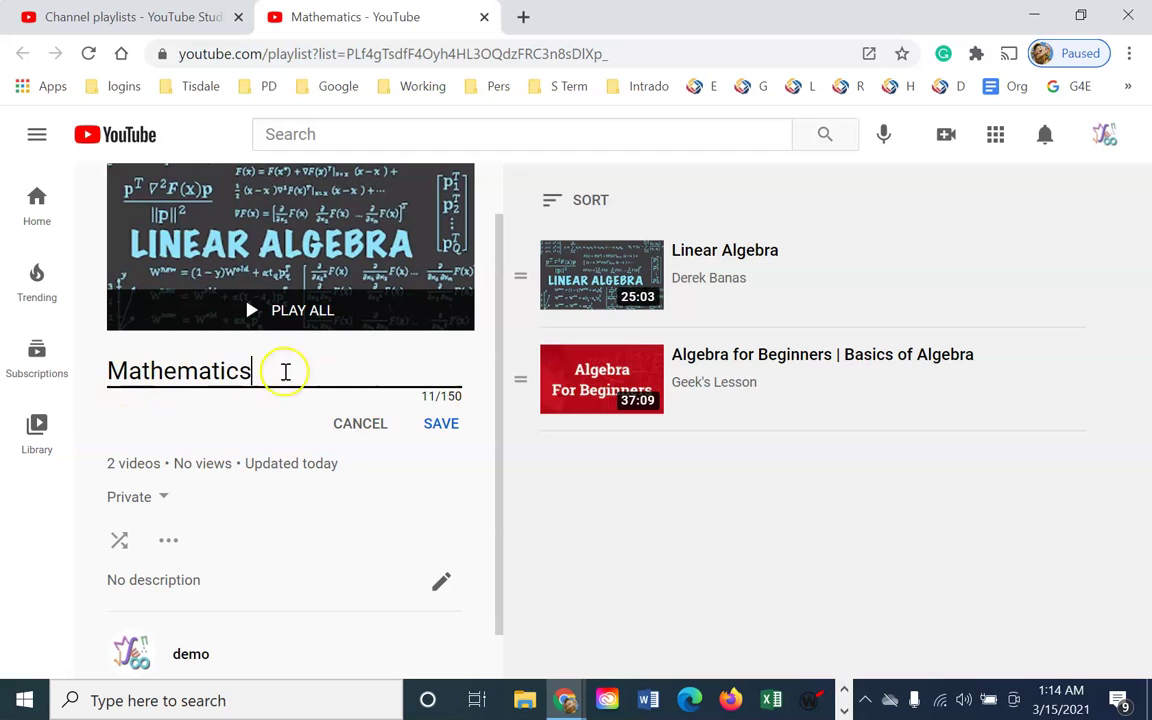
click(358, 424)
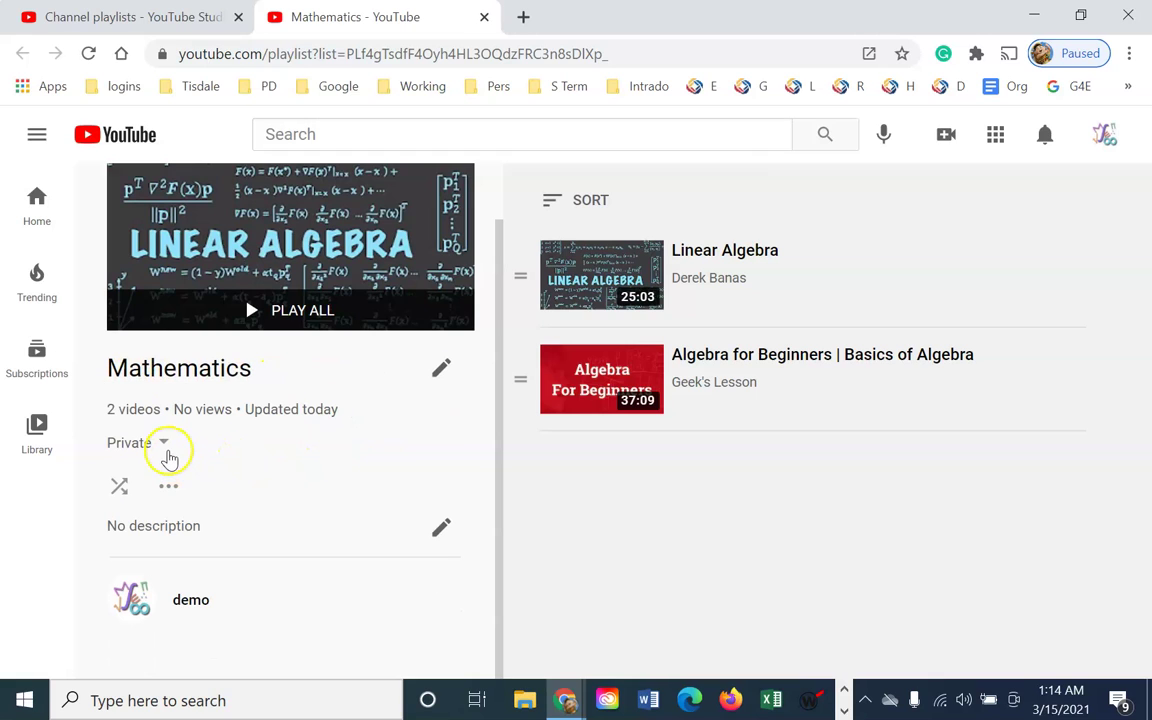
click(164, 443)
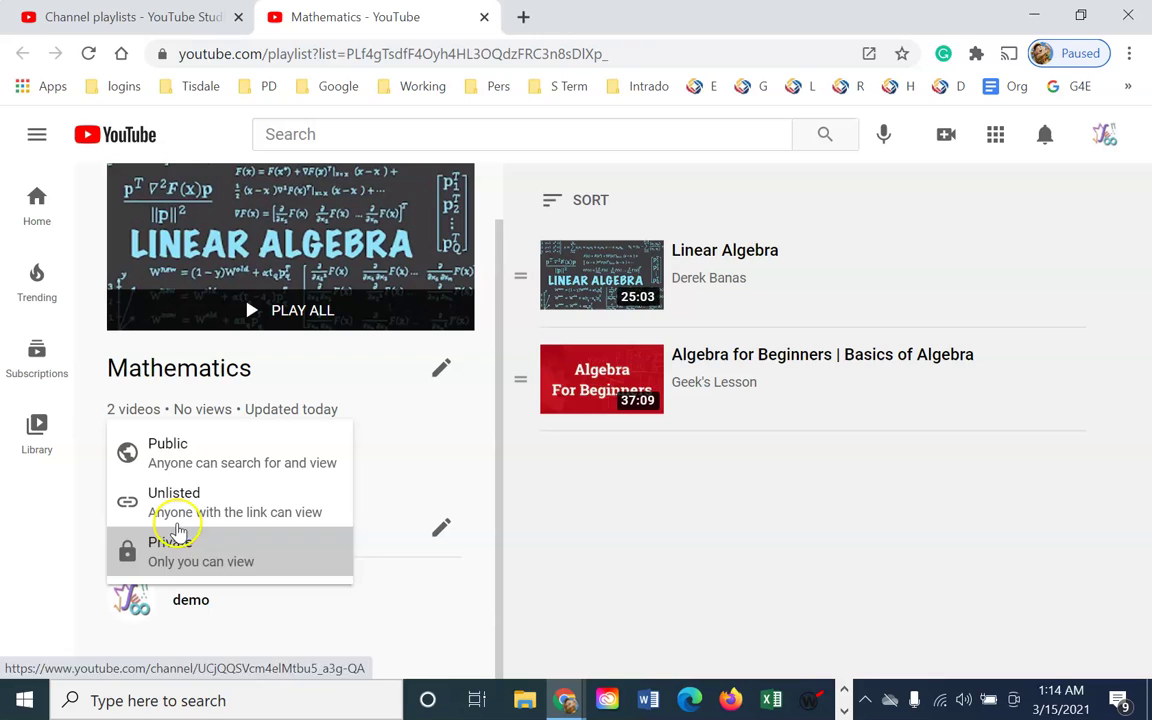
click(185, 452)
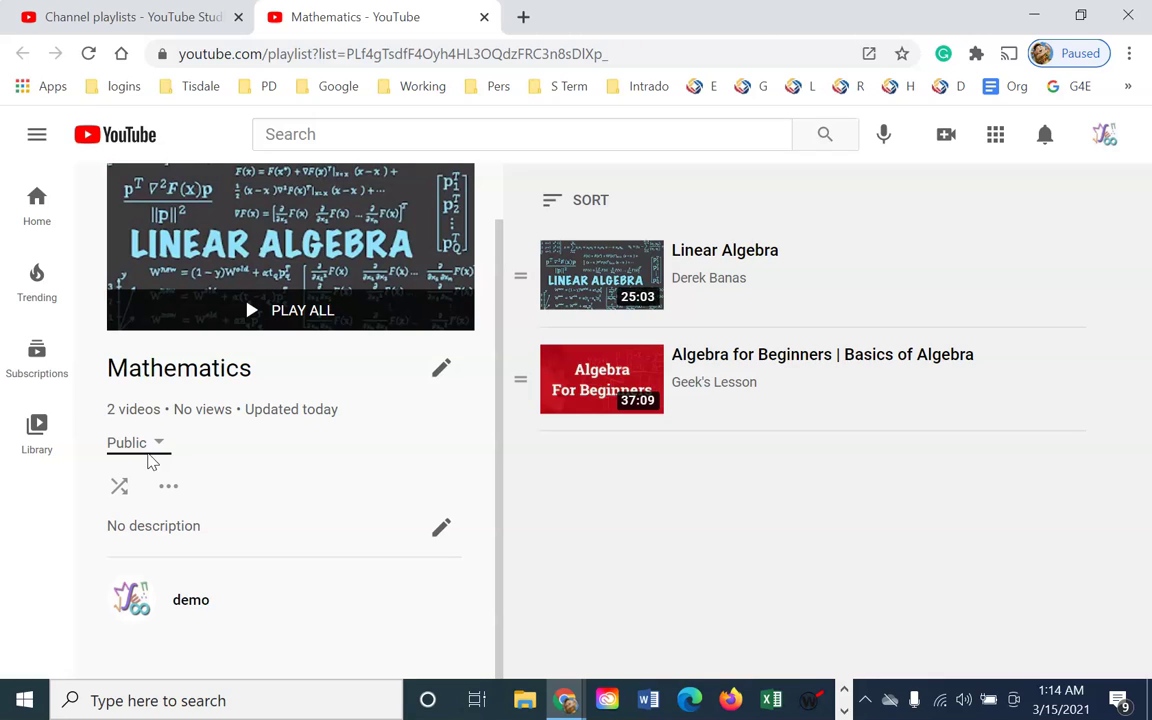
click(174, 490)
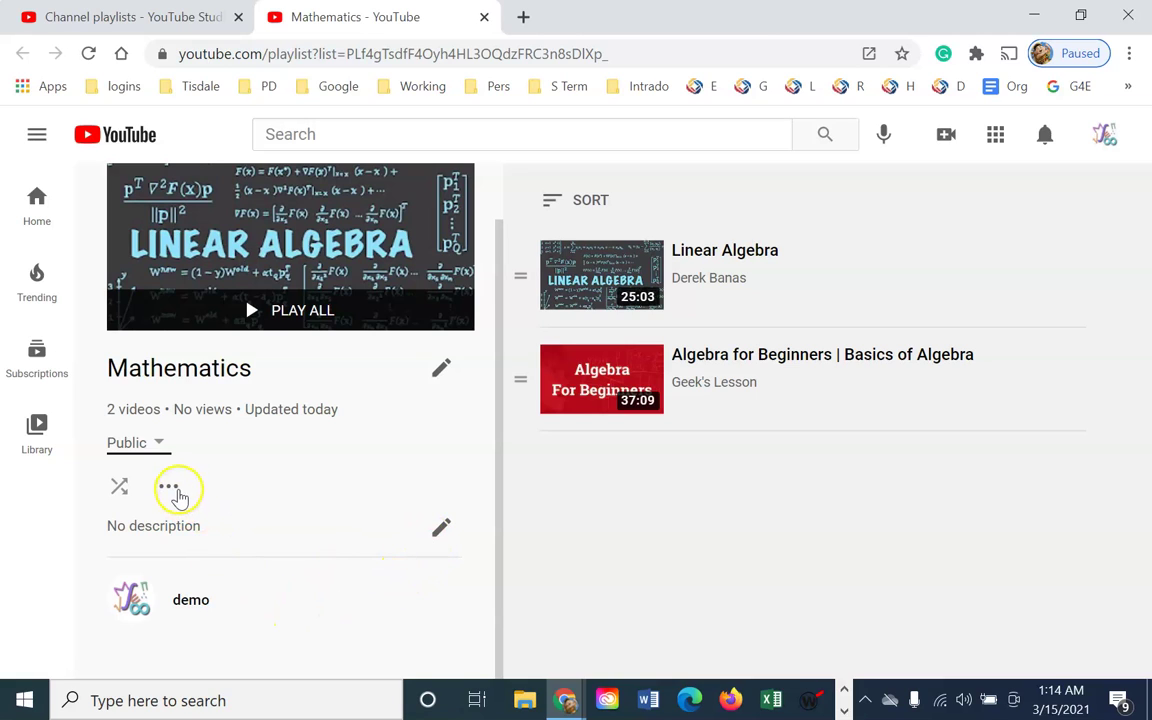
click(170, 488)
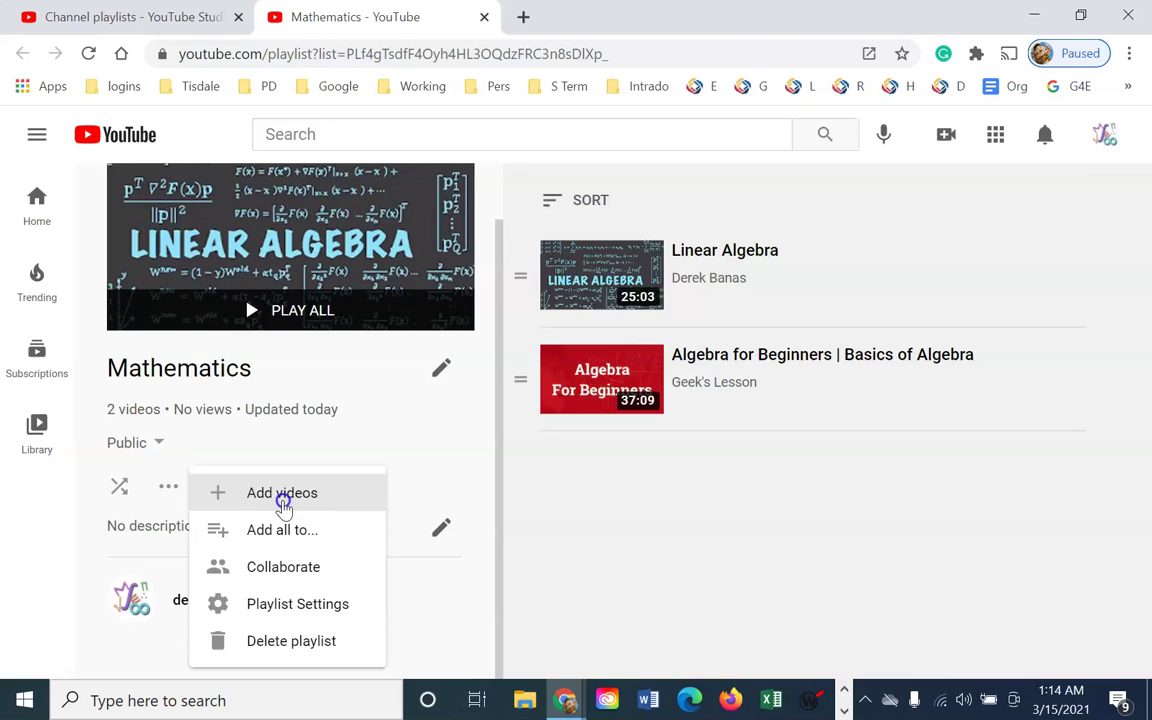
click(283, 502)
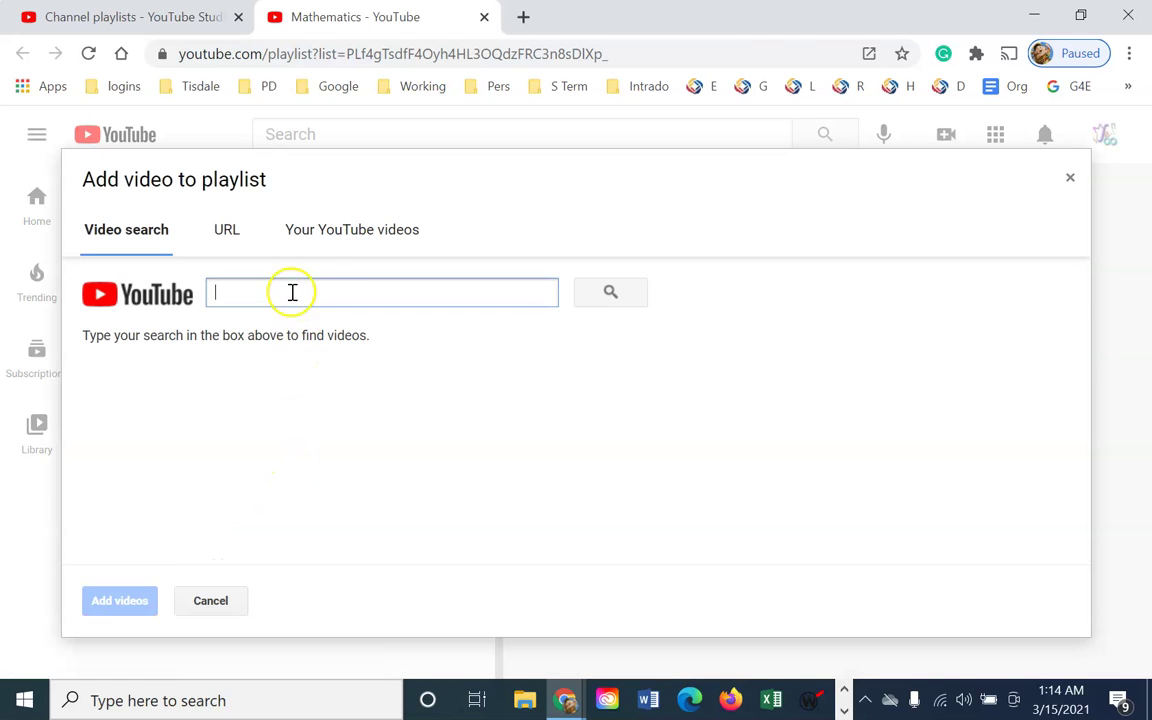
click(353, 233)
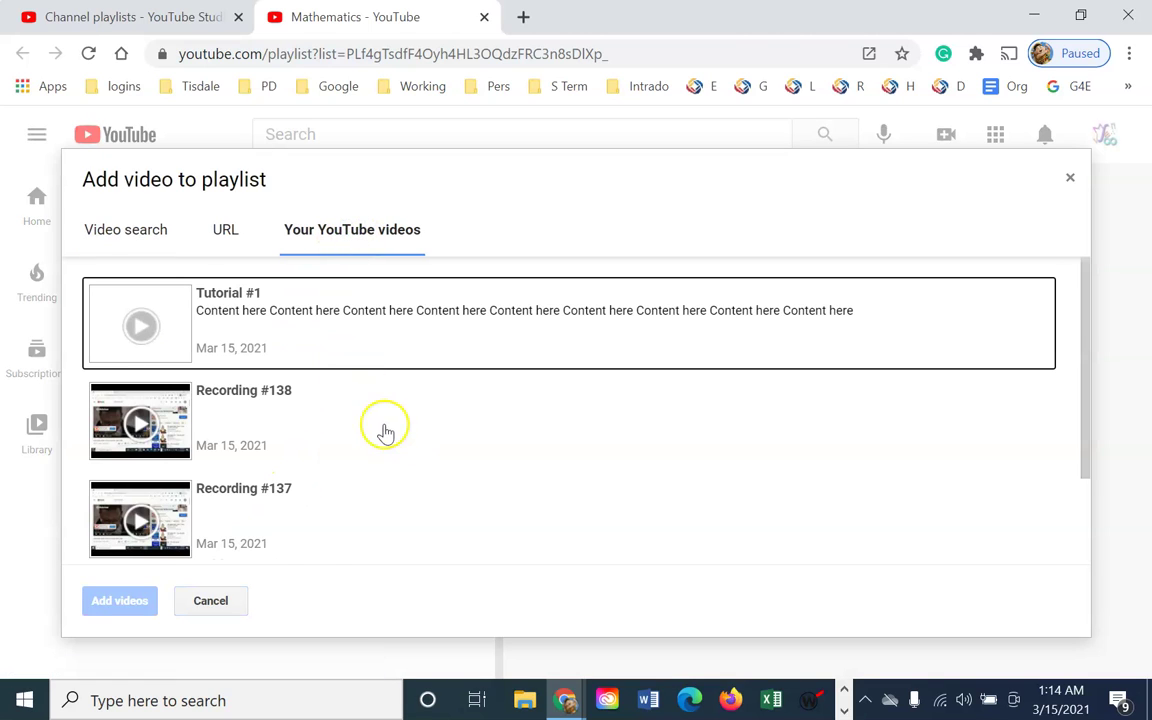
scroll(360, 476, down, 1)
scroll(355, 468, up, 1)
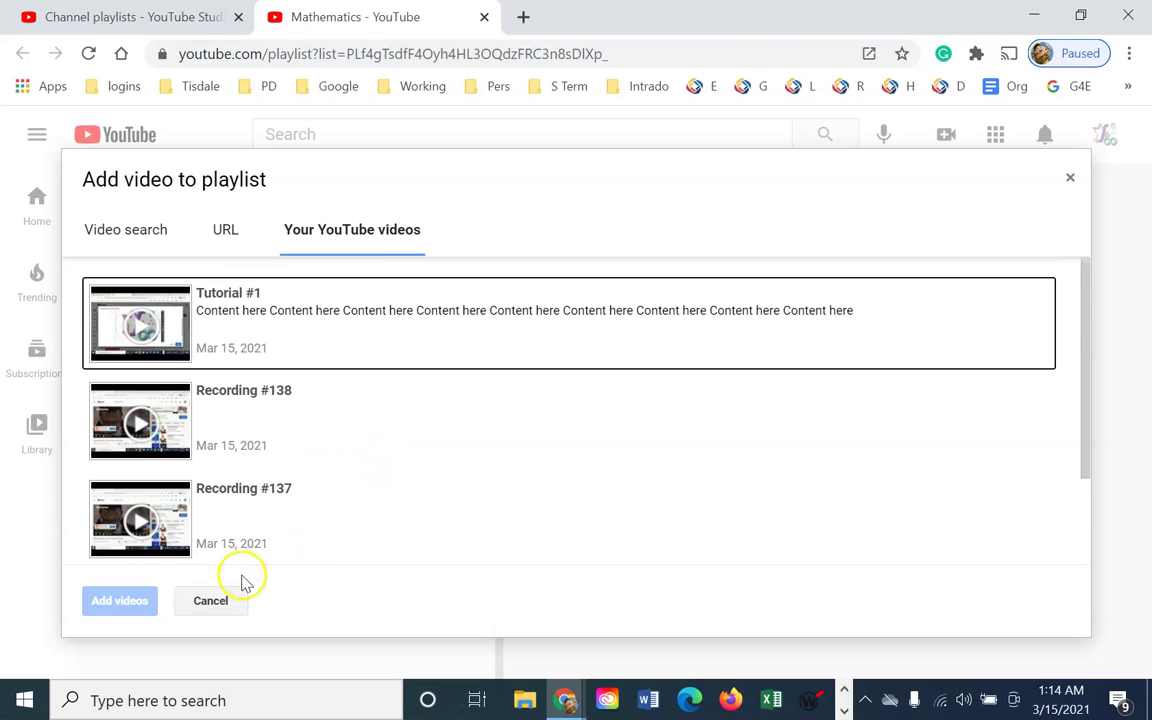
click(150, 233)
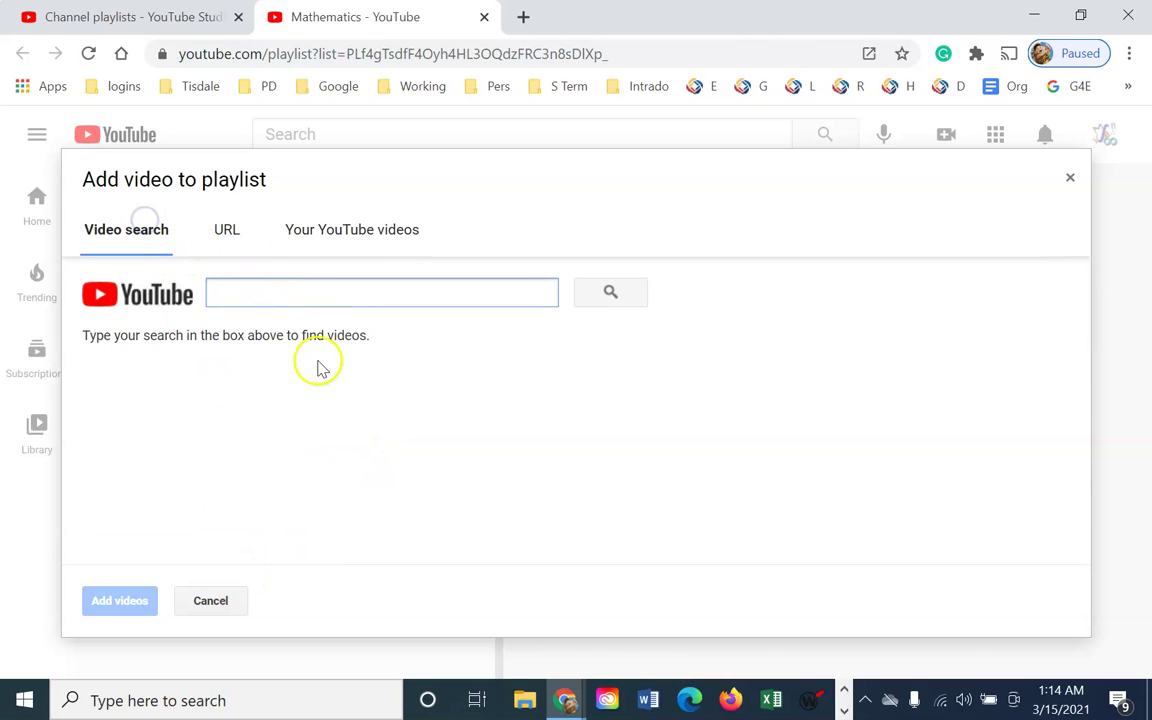
click(222, 601)
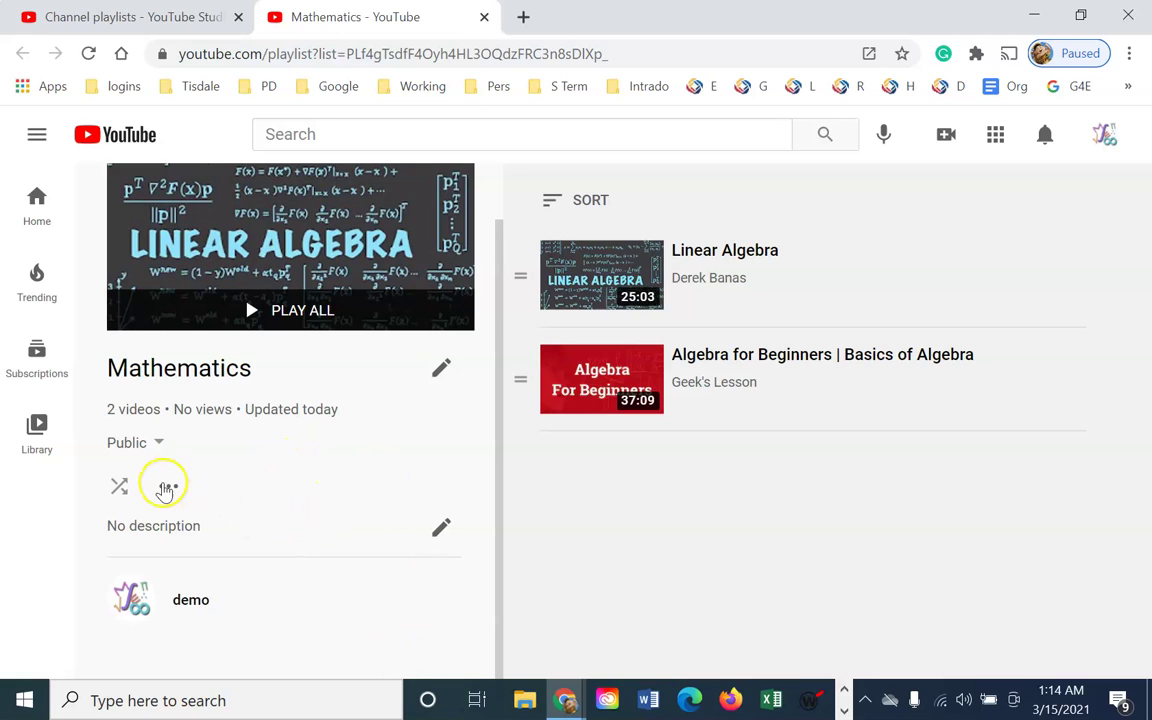
Try 'Add all to...' on Mathematics, cancel the Save to dialog, and reopen the ... menu.
click(168, 486)
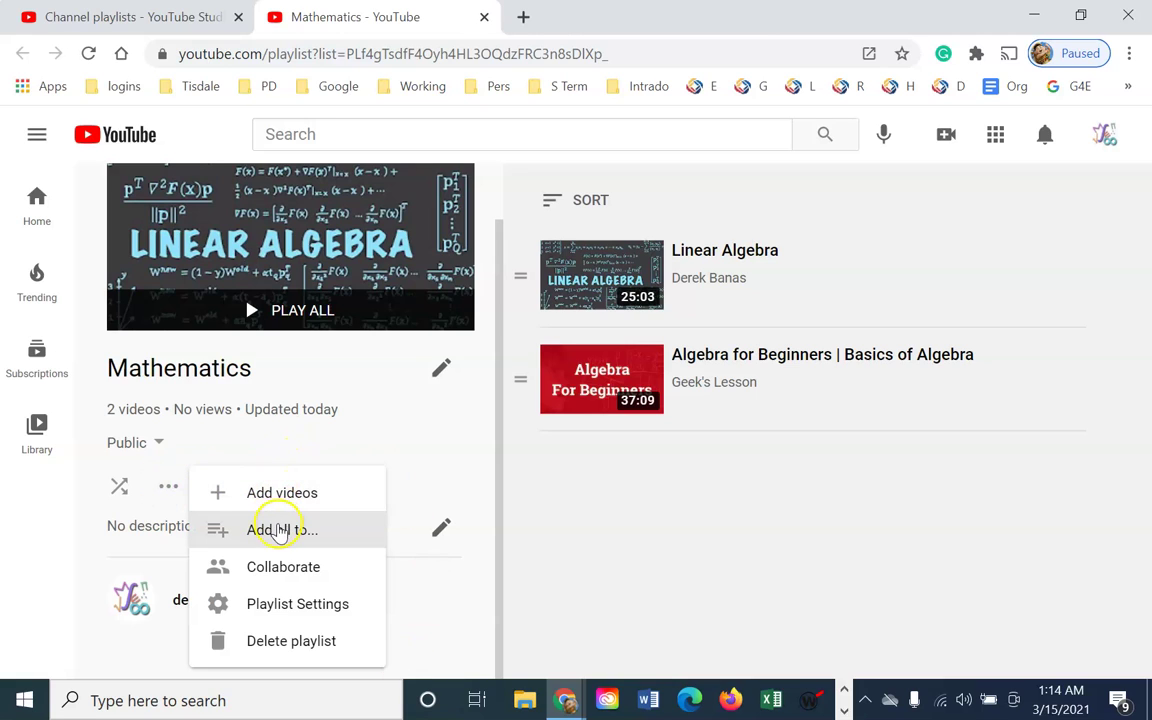
click(280, 533)
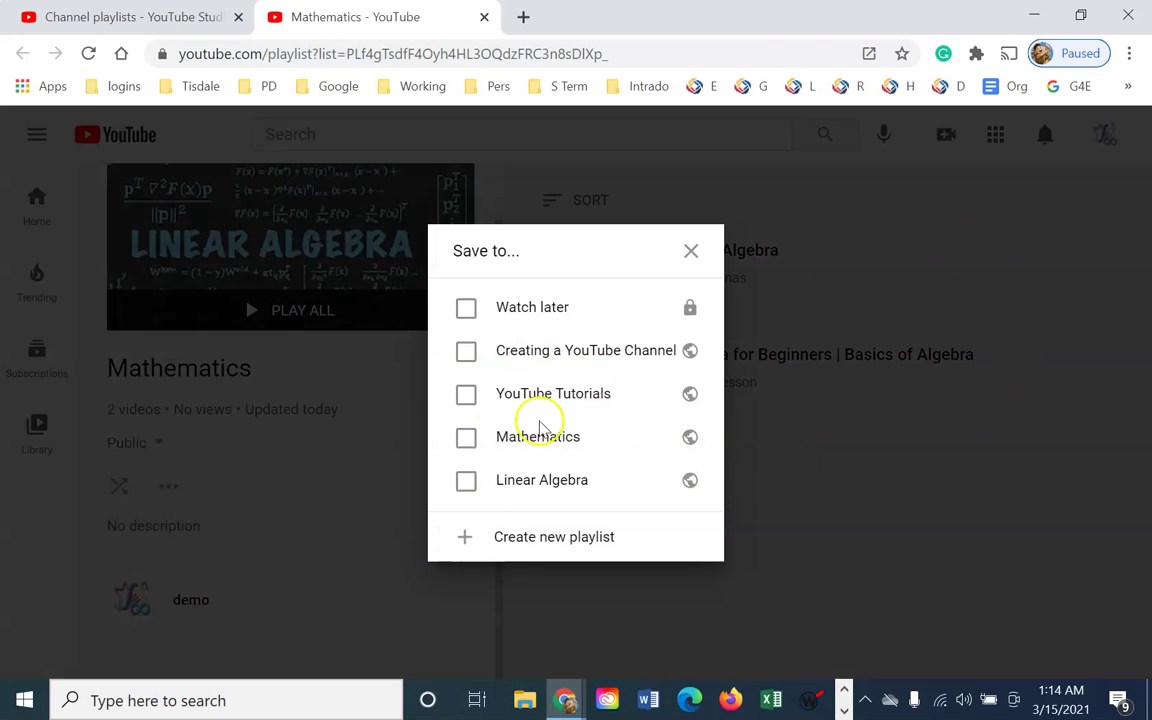
click(691, 251)
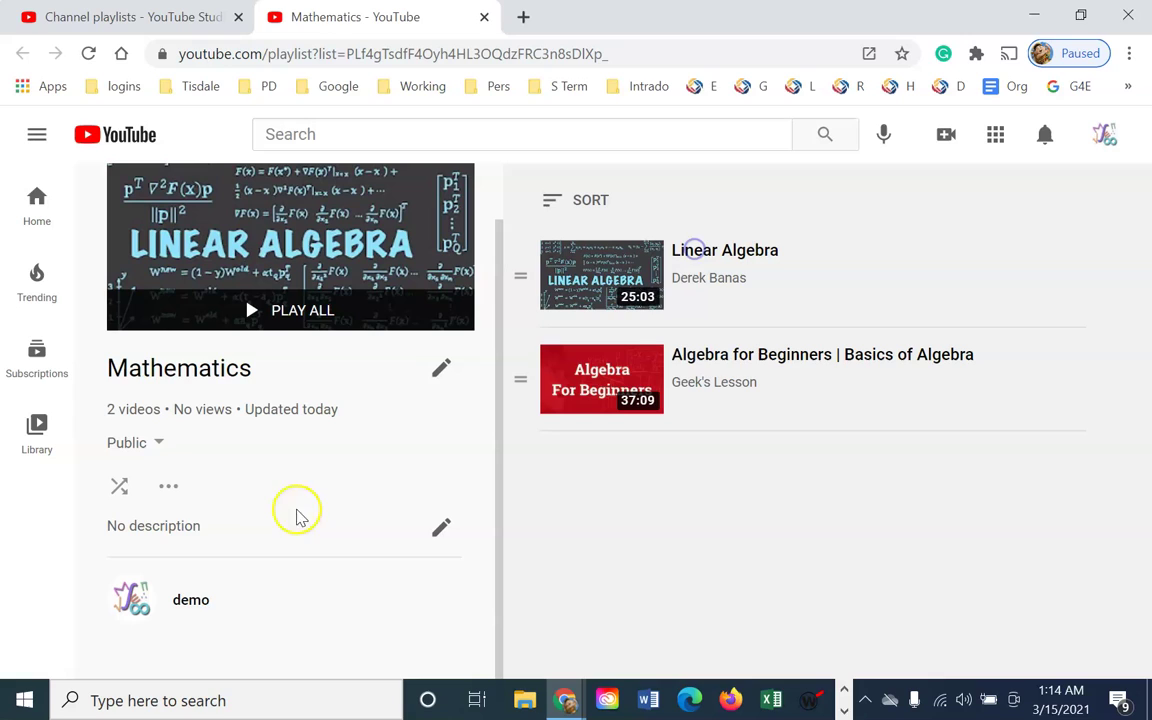
click(169, 489)
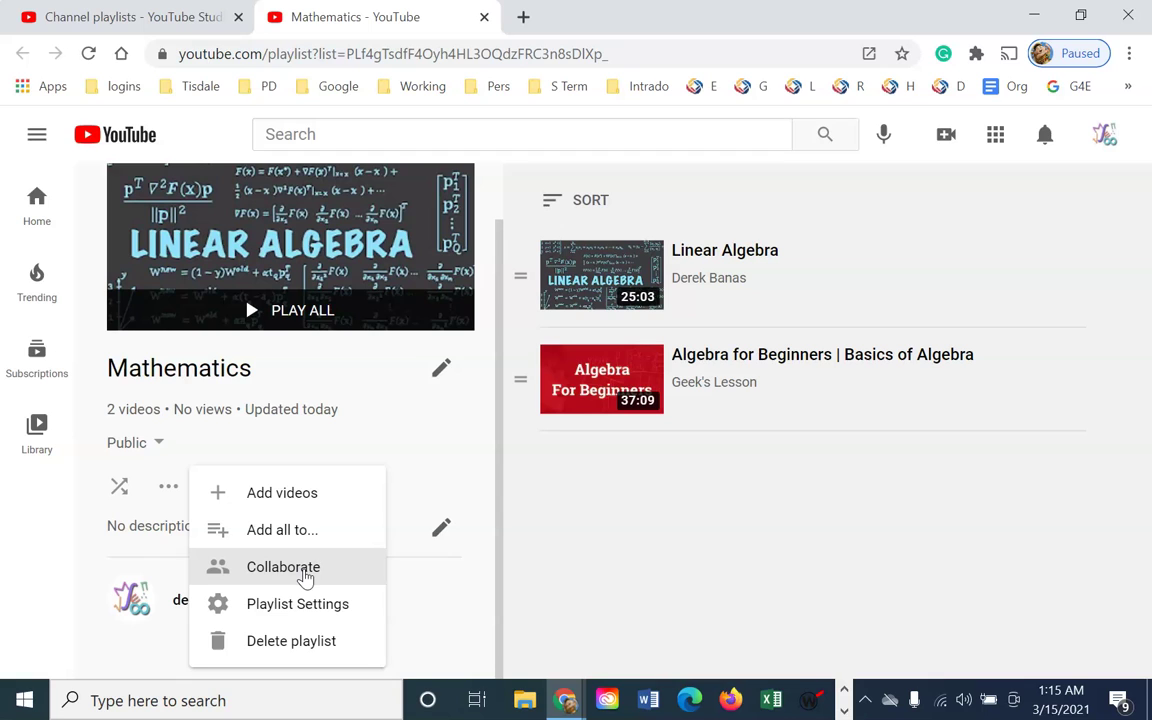
click(288, 597)
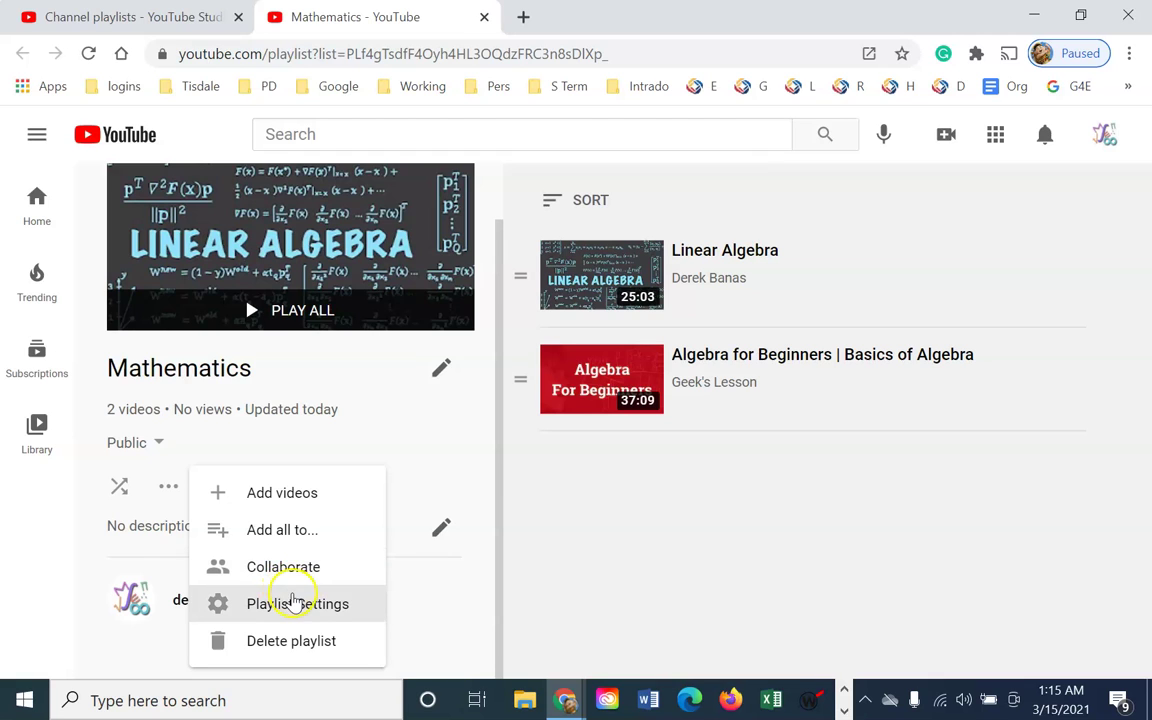
click(292, 600)
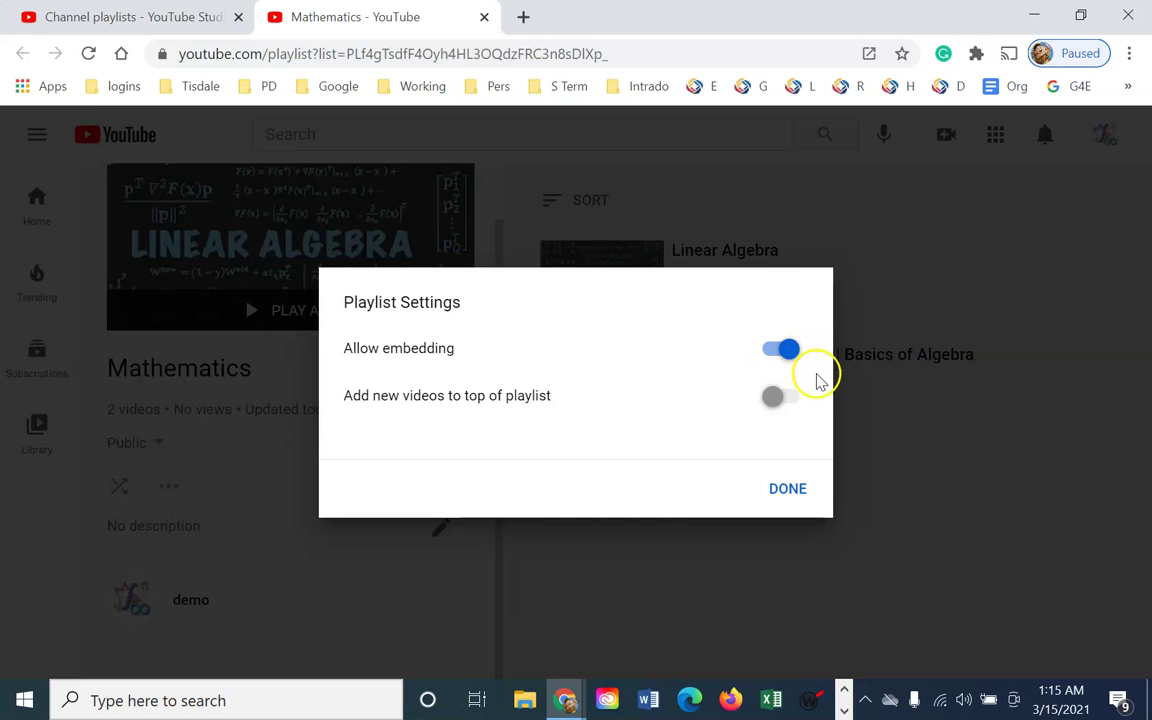
click(773, 348)
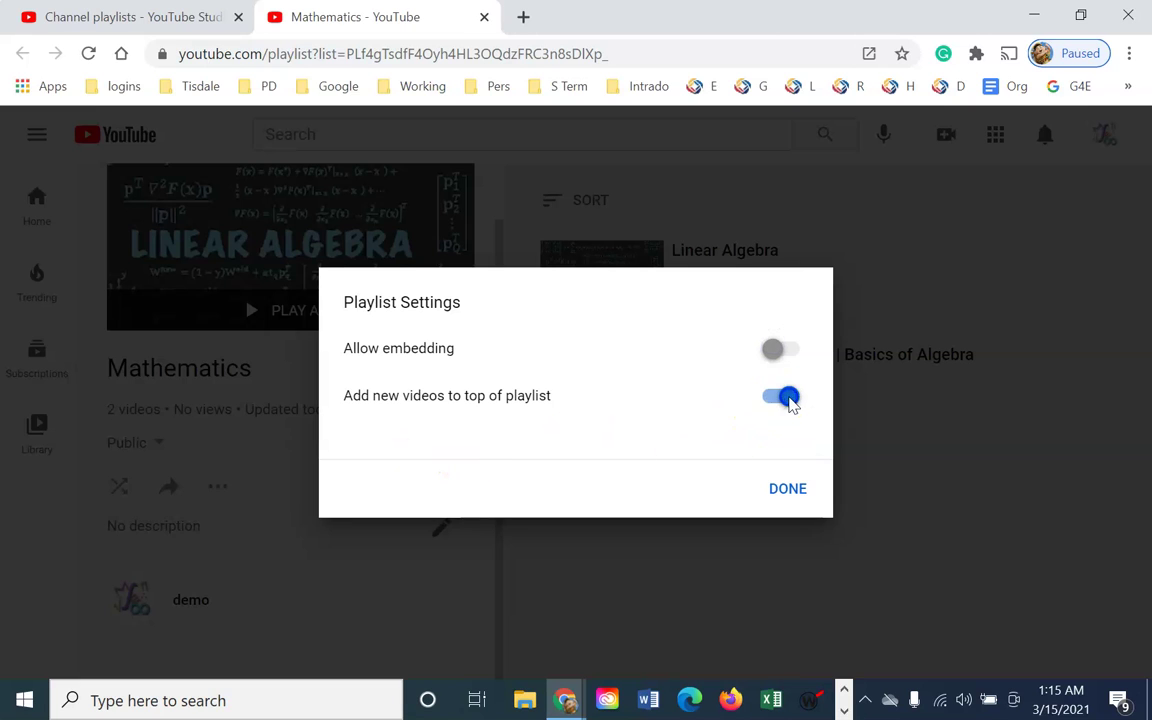
click(785, 350)
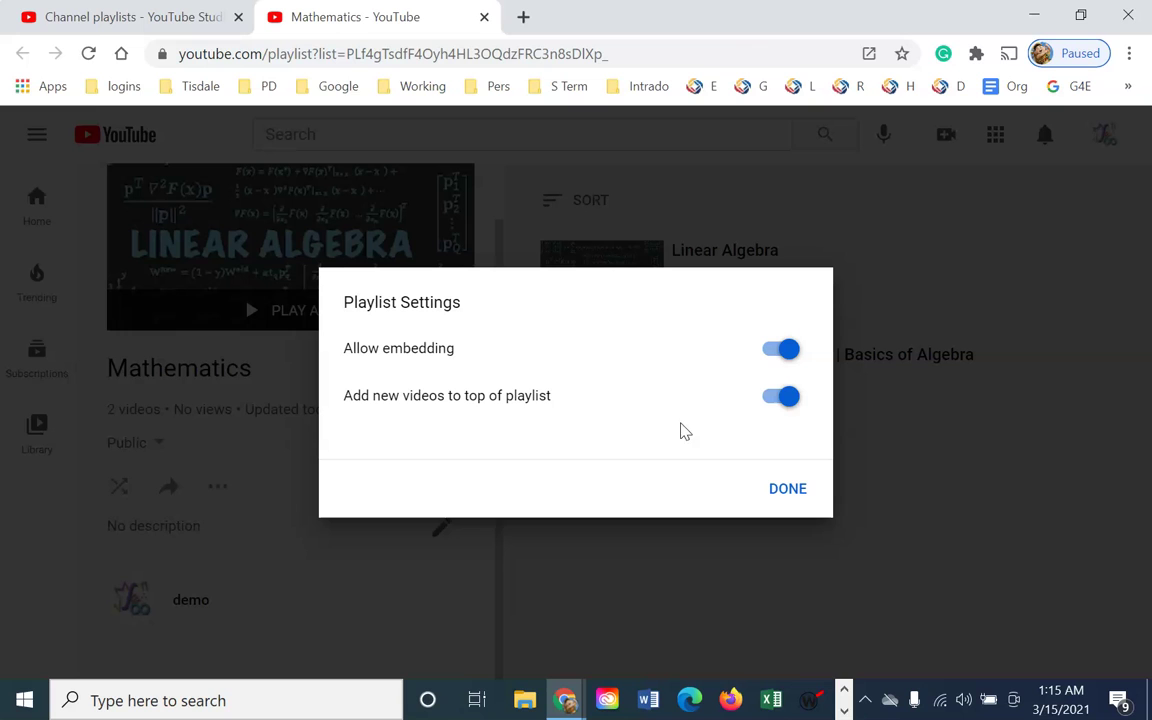
click(783, 395)
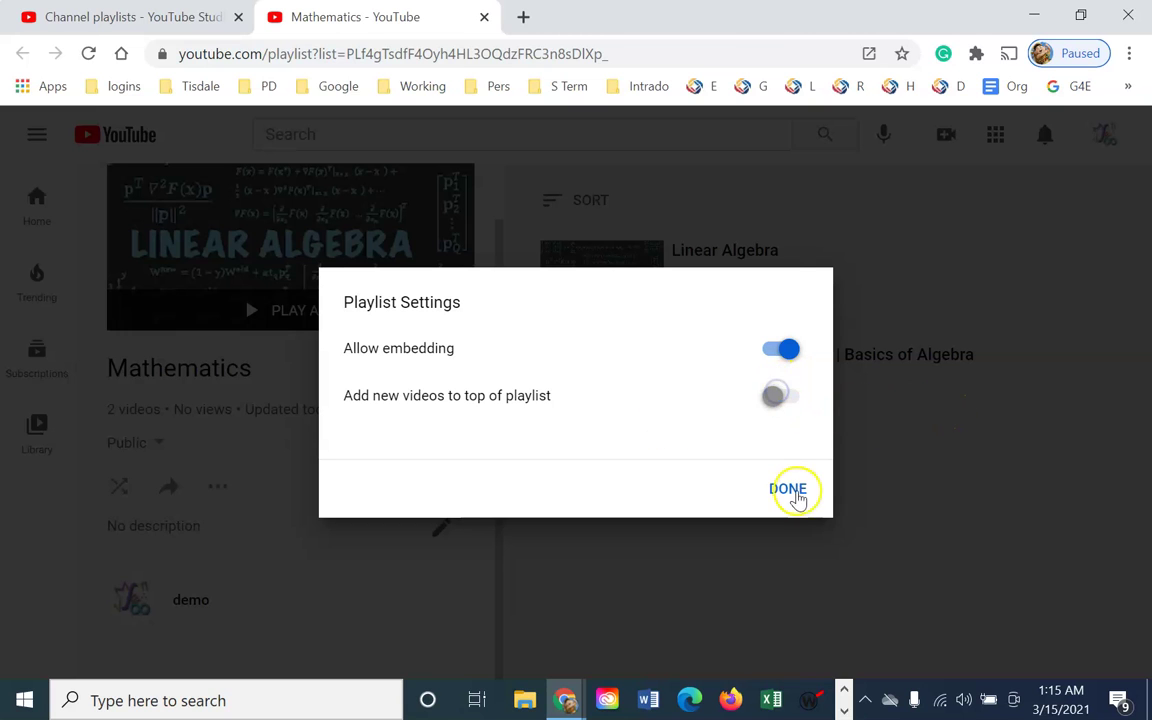
click(790, 491)
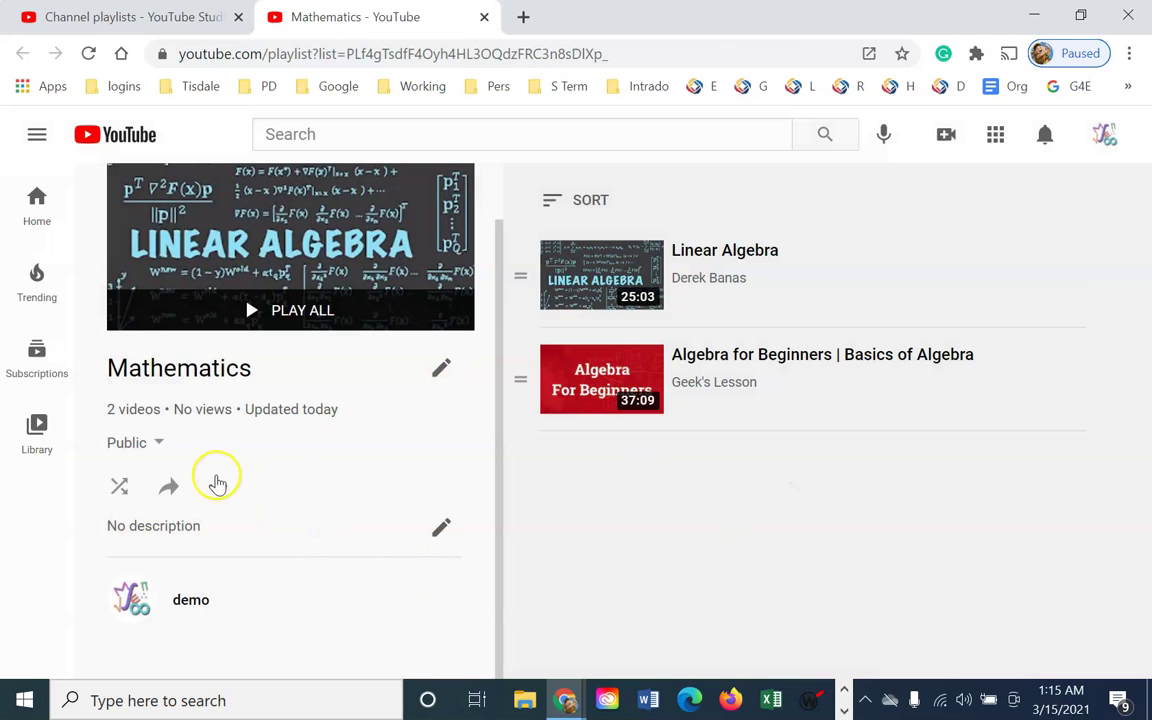
click(218, 486)
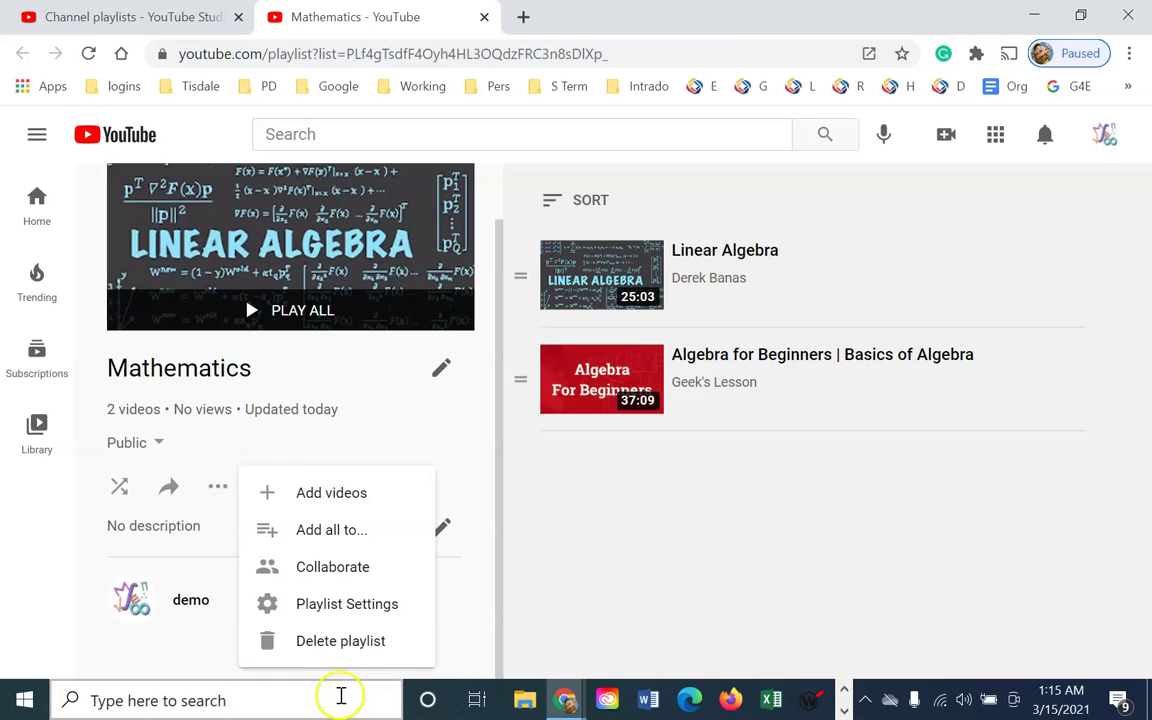
click(345, 641)
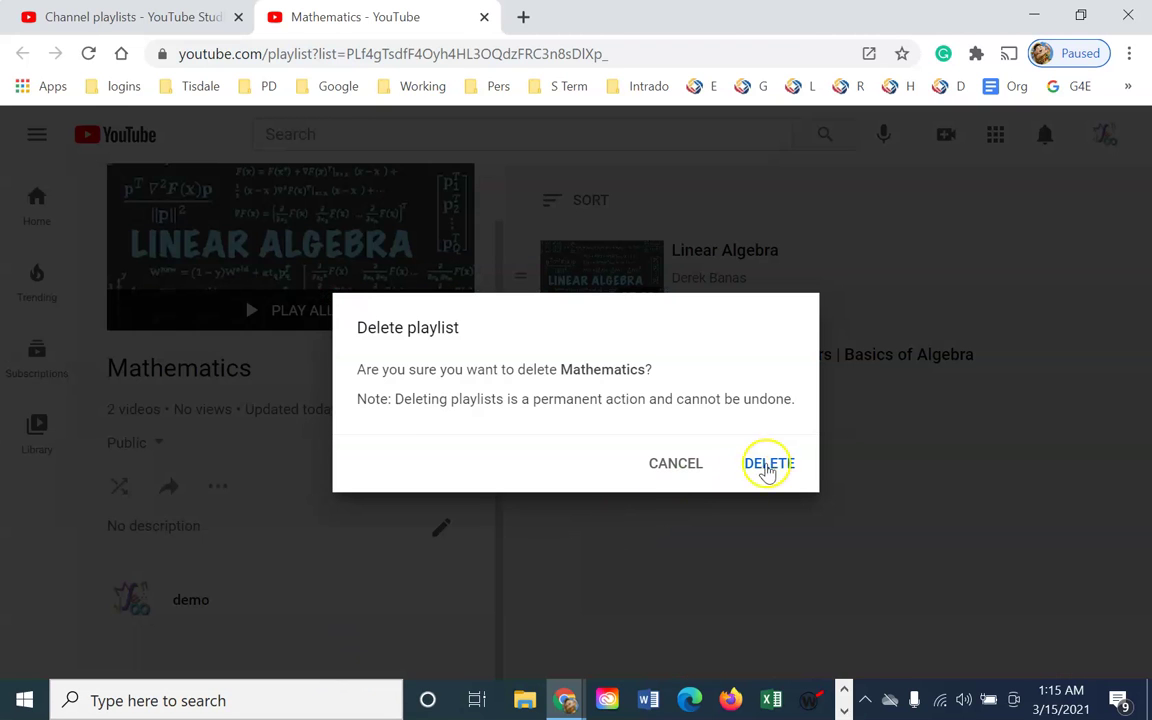
click(768, 466)
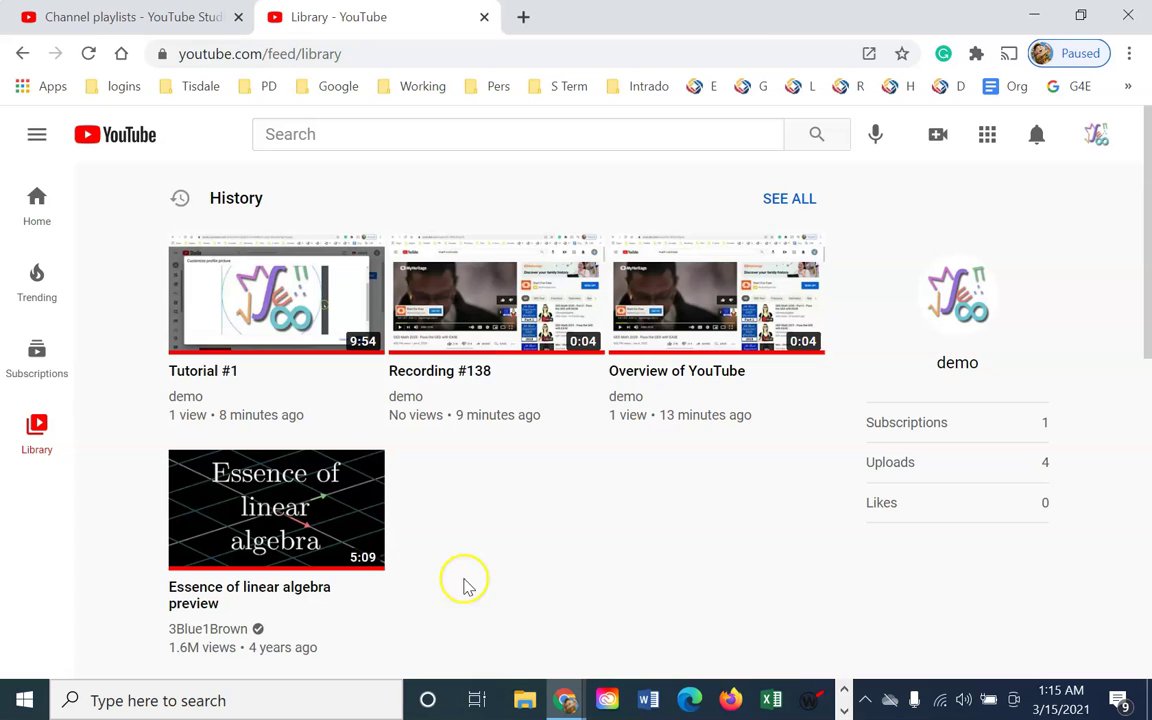
click(160, 22)
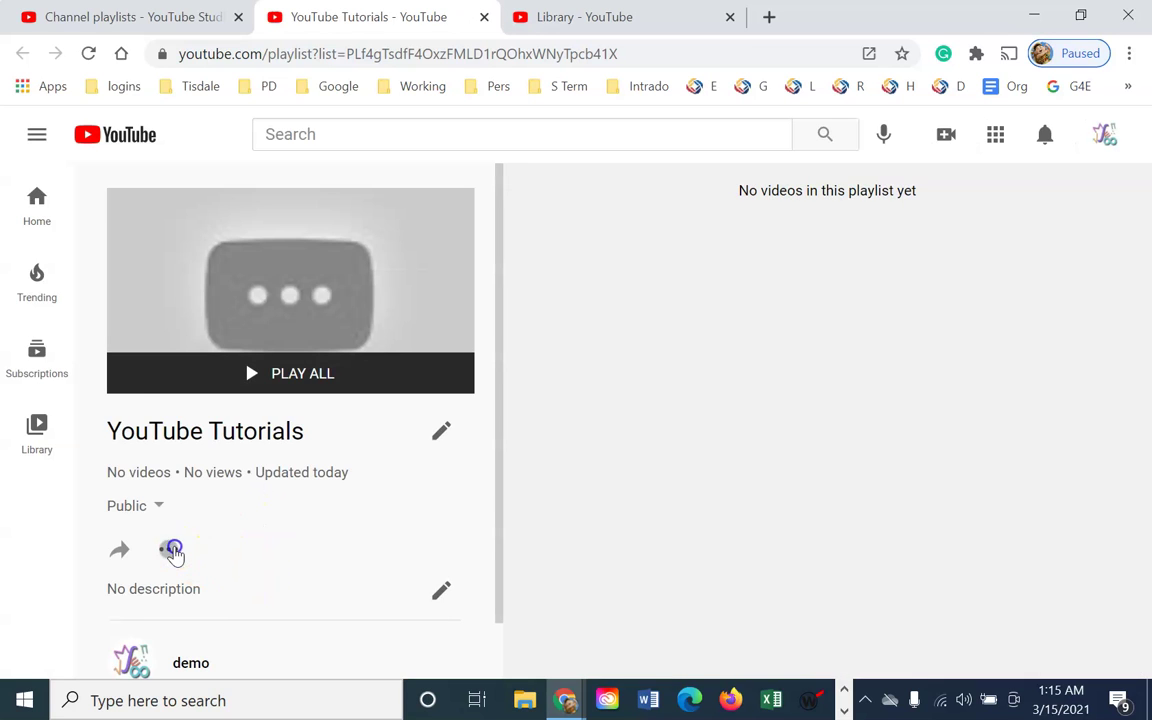
Delete the empty YouTube Tutorials playlist and close the first leftover Library tab.
click(168, 549)
click(242, 504)
click(767, 462)
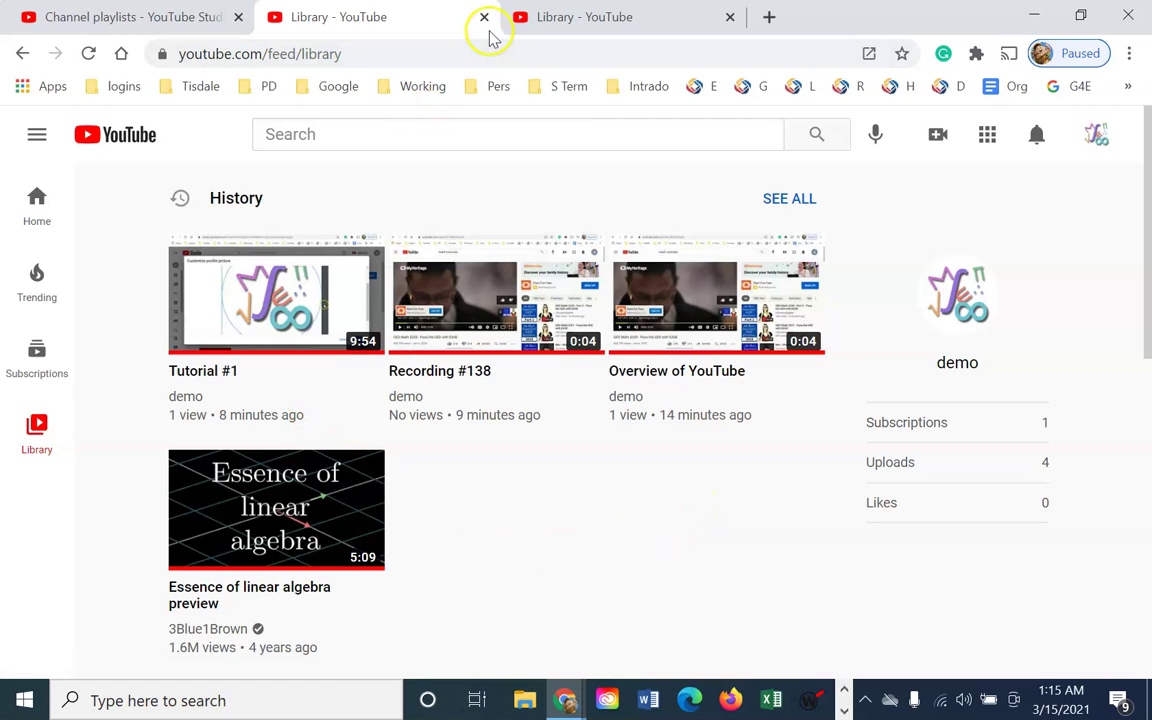
click(489, 18)
Close the second Library tab and reload Channel playlists to confirm YouTube Tutorials is gone.
click(489, 16)
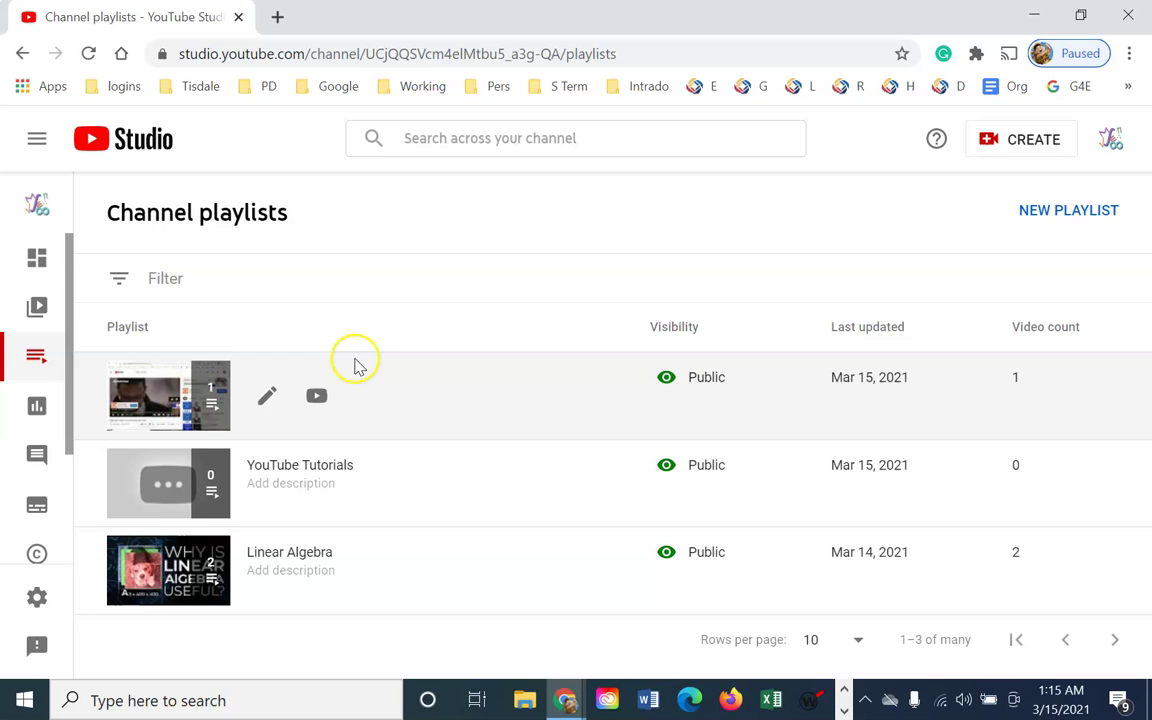
click(88, 54)
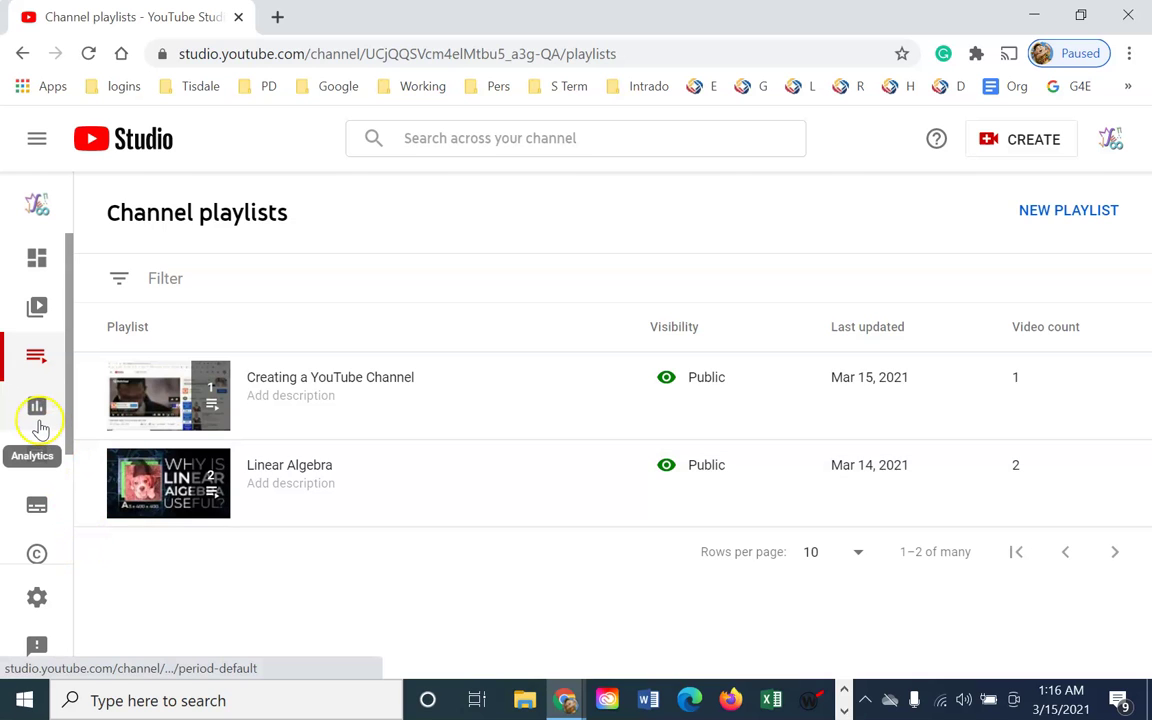
Open Analytics and scan the 28-day overview showing no views and 3 realtime views.
click(37, 408)
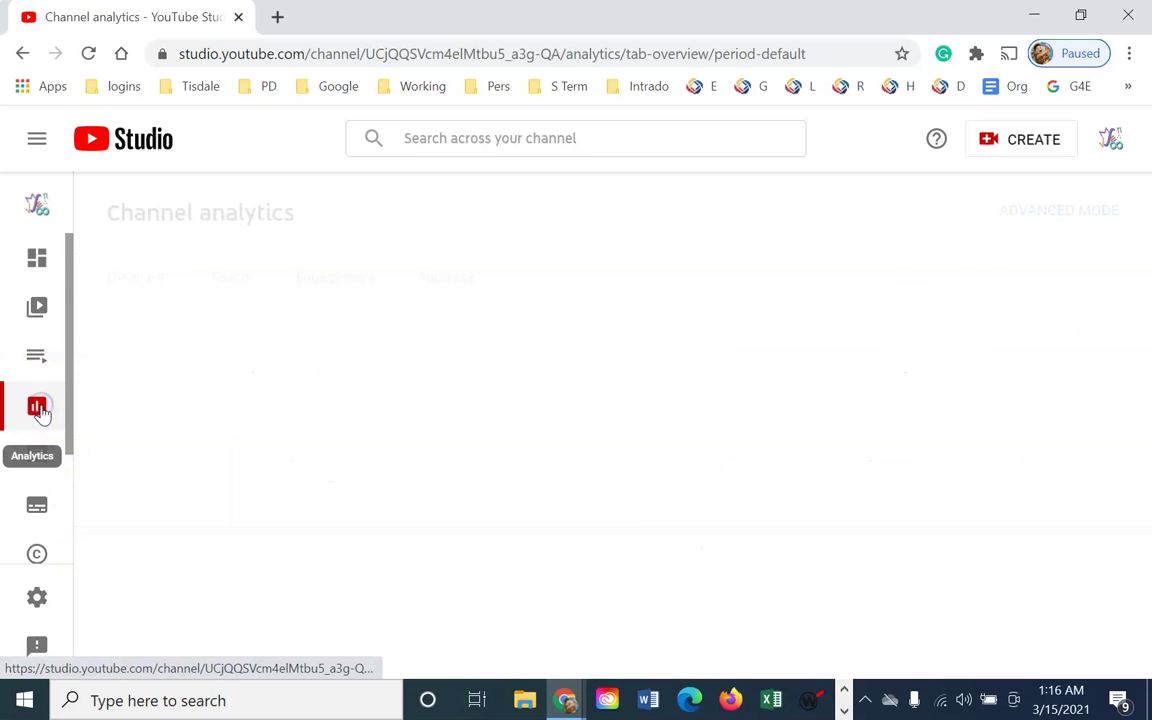
scroll(265, 442, down, 5)
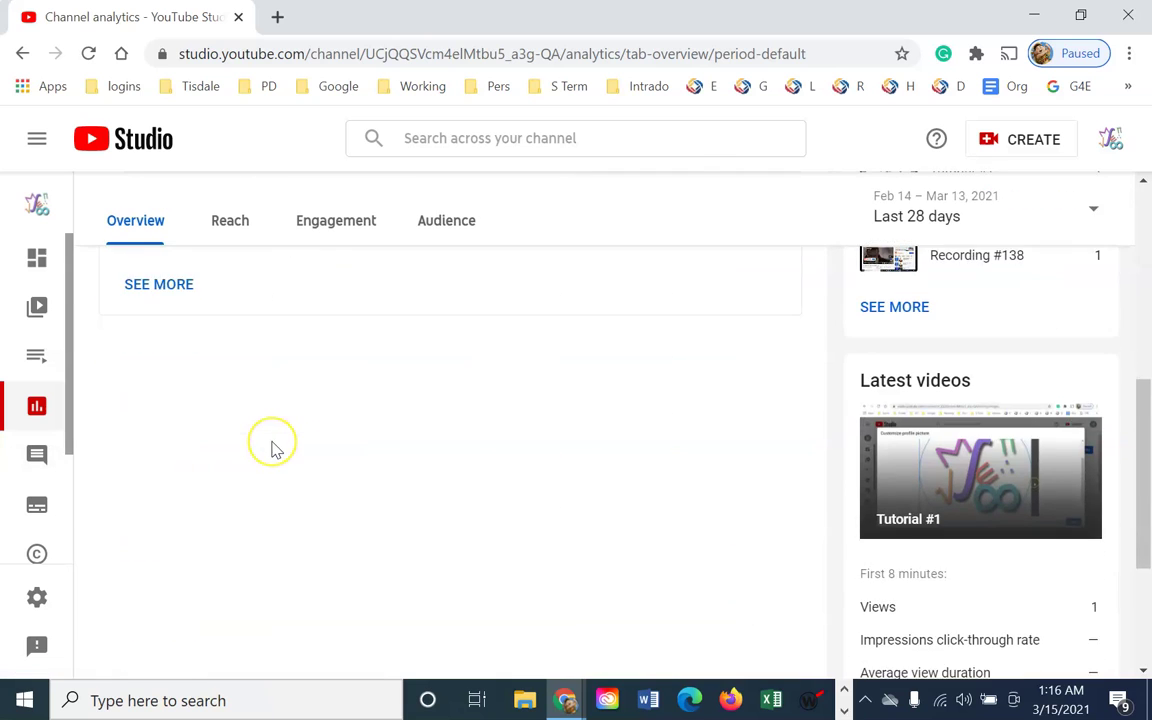
scroll(272, 450, up, 5)
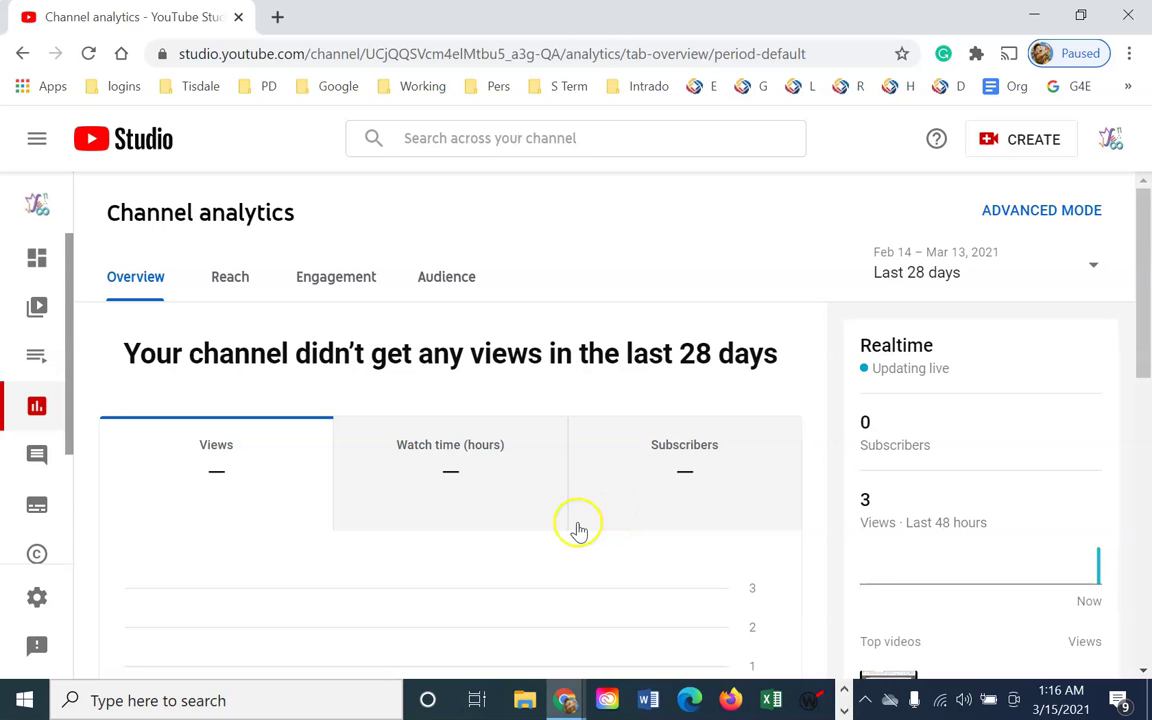
Show all comments without tips or the I haven't responded filter, then open Subtitles.
click(49, 468)
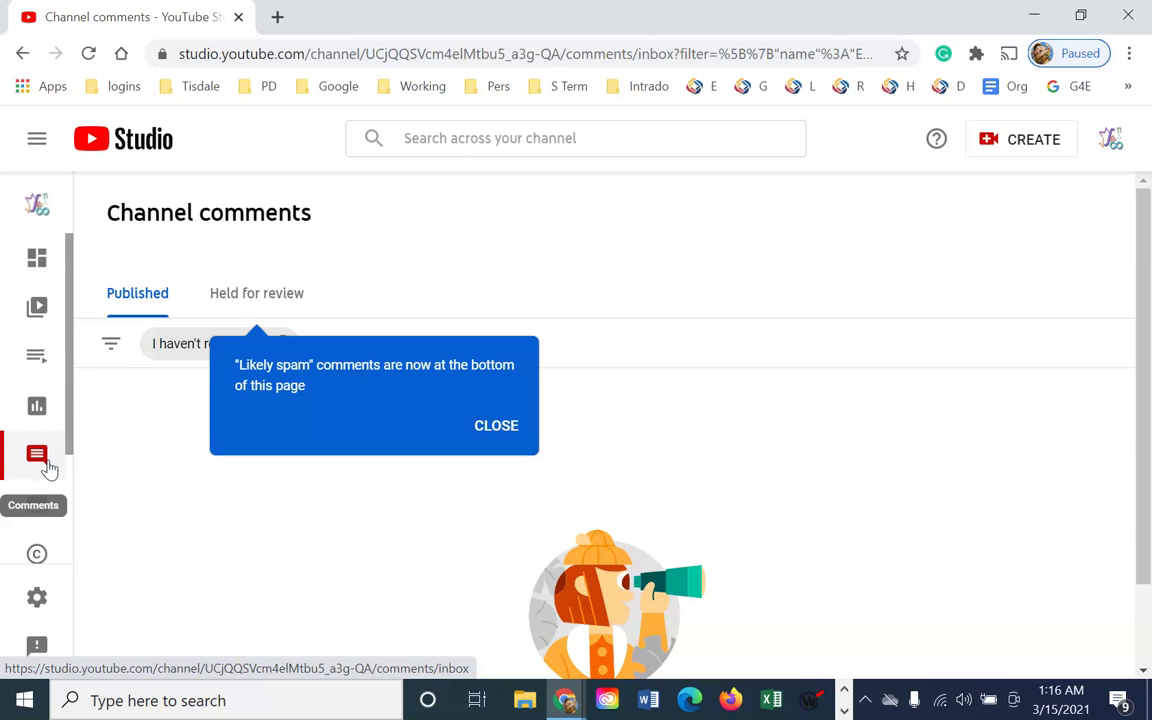
click(501, 420)
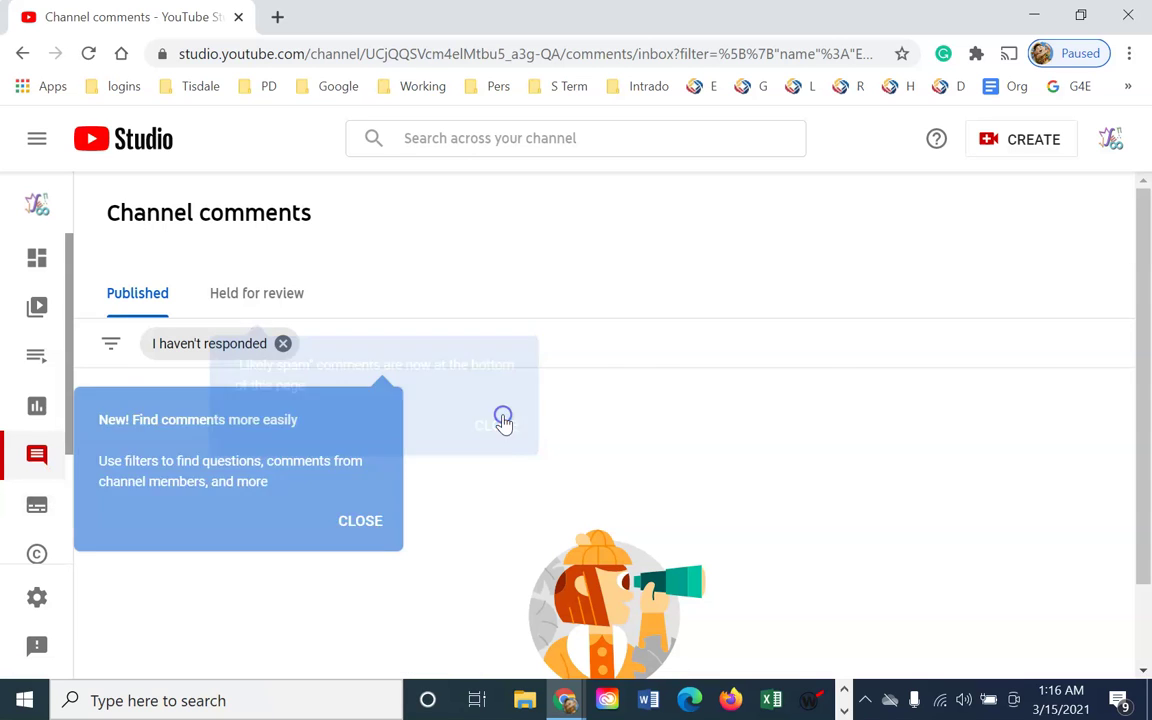
click(378, 527)
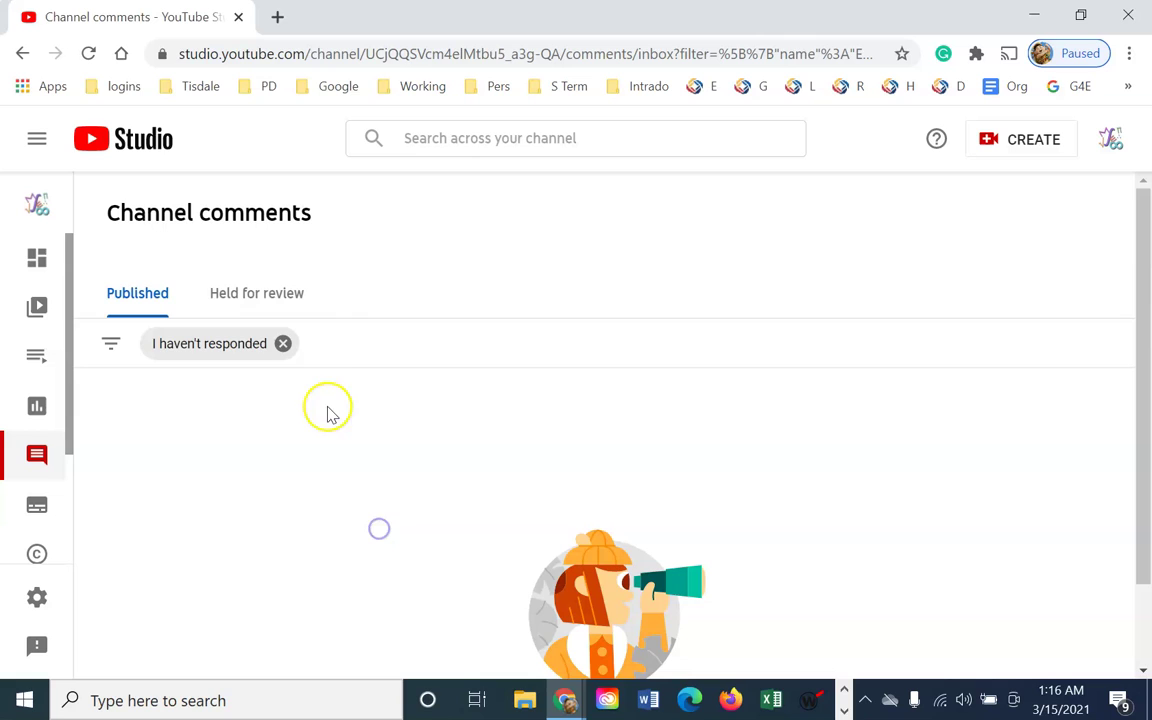
click(283, 343)
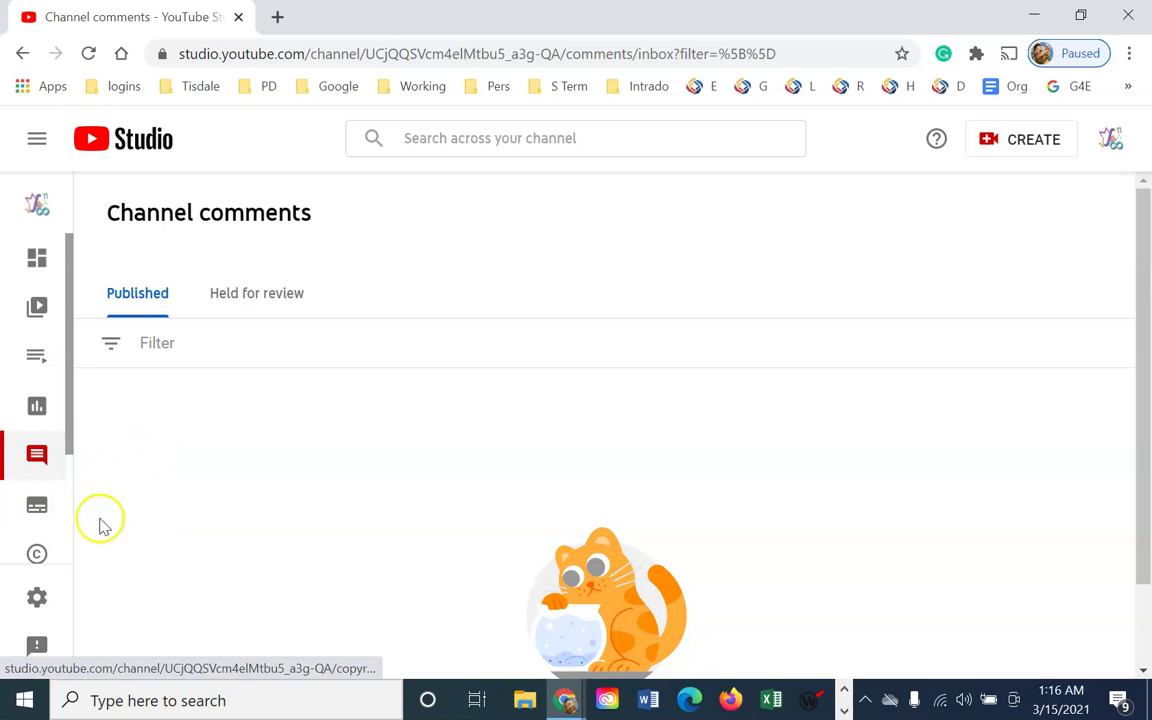
click(38, 511)
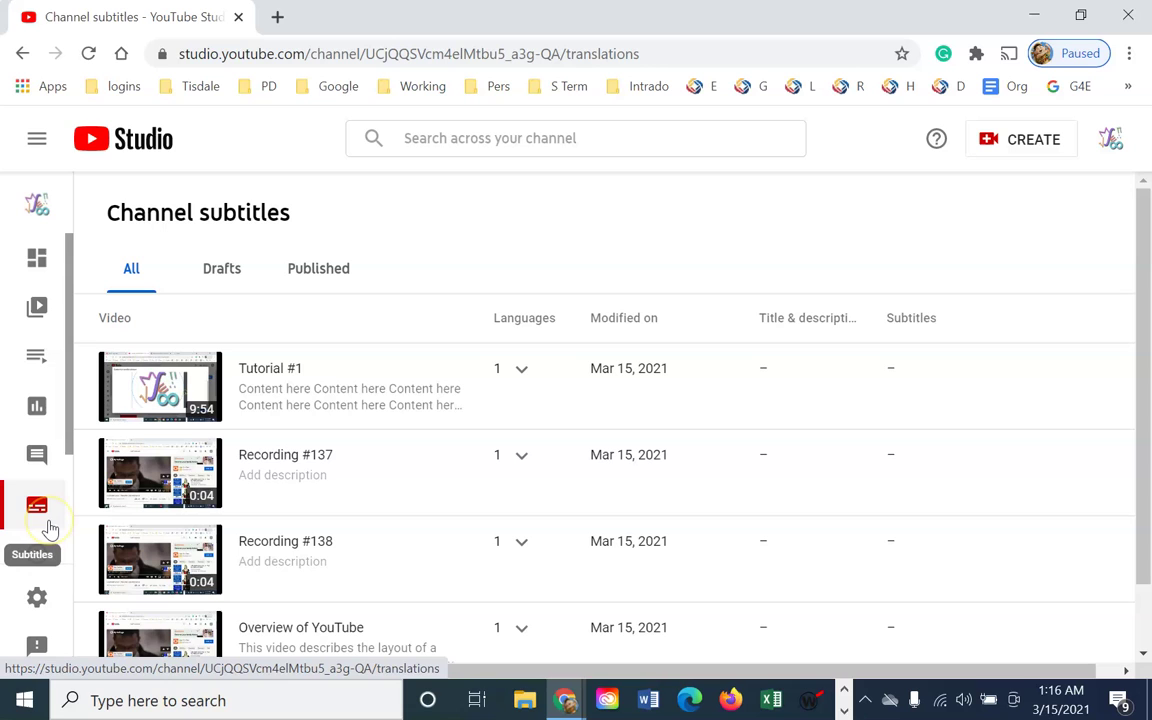
Scan the four videos' subtitles, then go to Content > Playlists.
scroll(285, 530, down, 2)
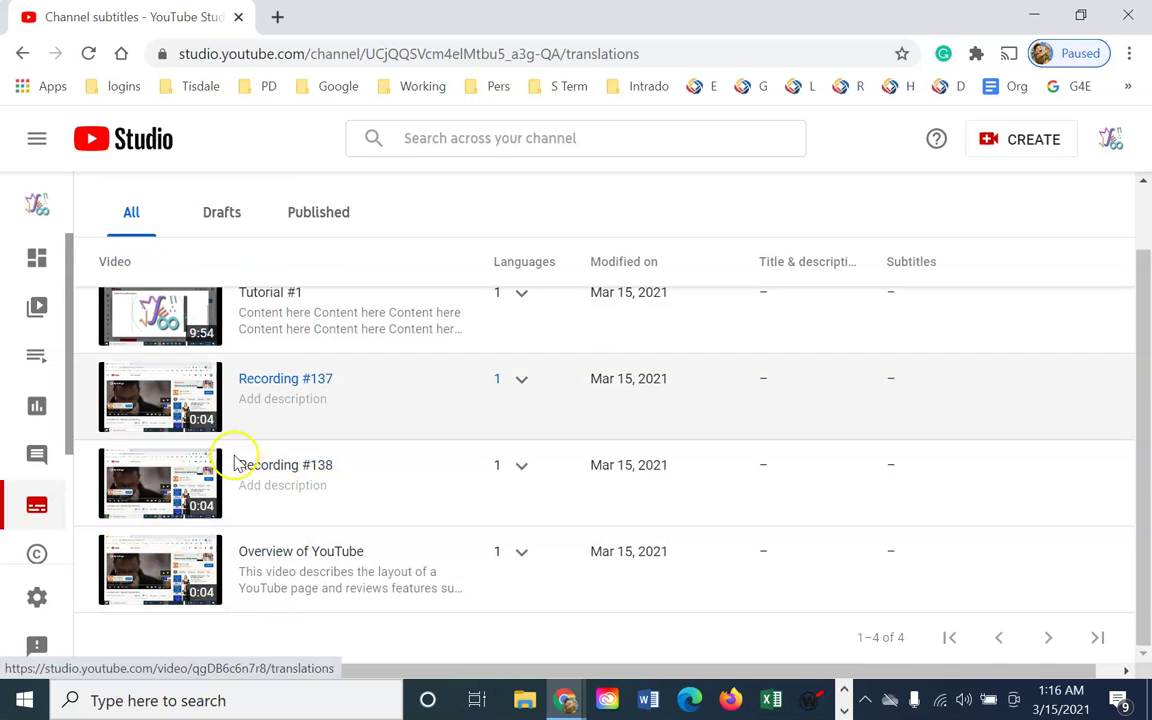
scroll(310, 415, up, 2)
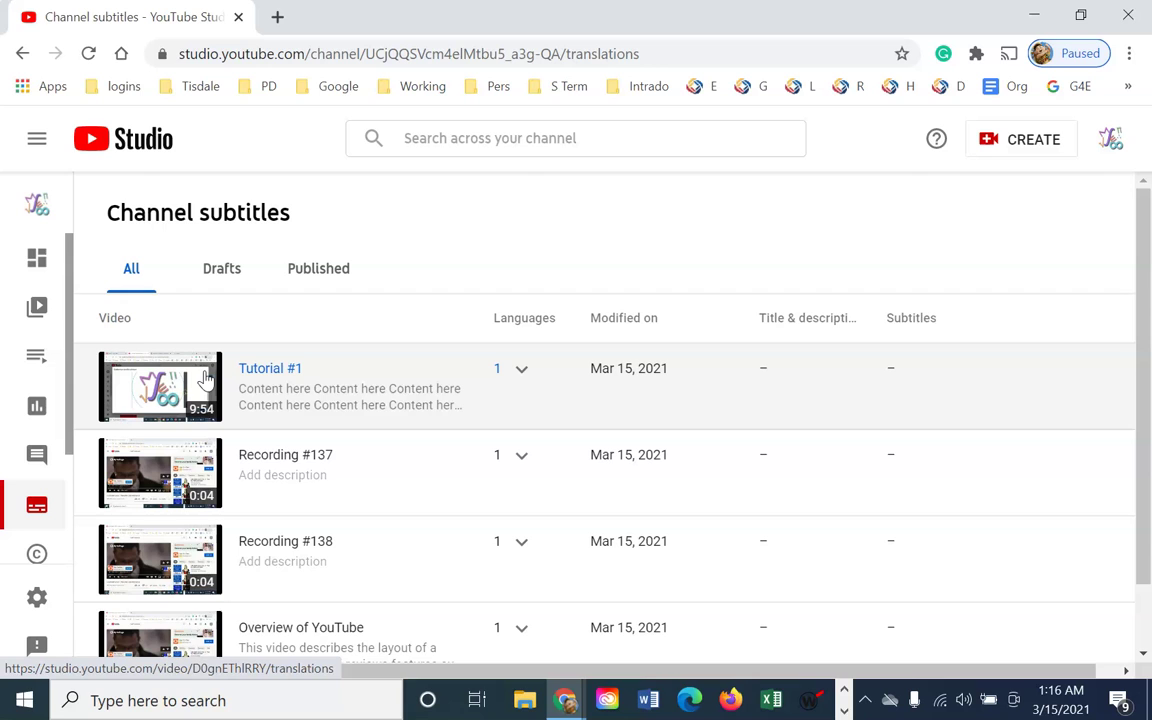
click(35, 311)
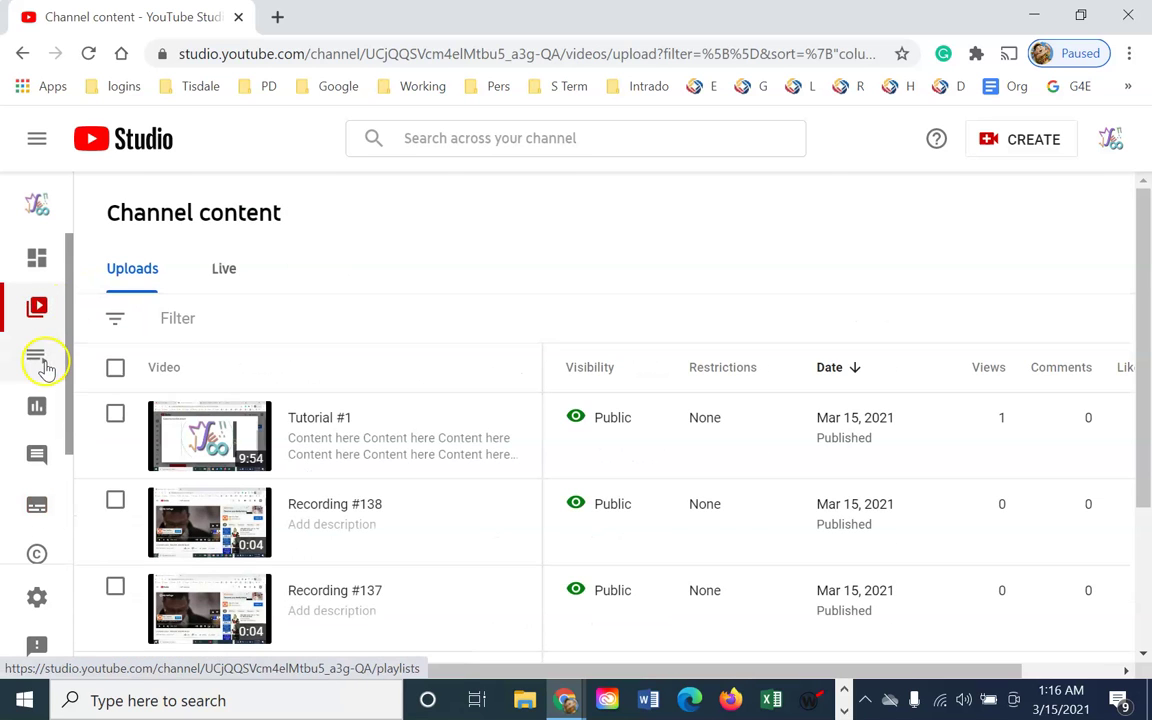
click(43, 368)
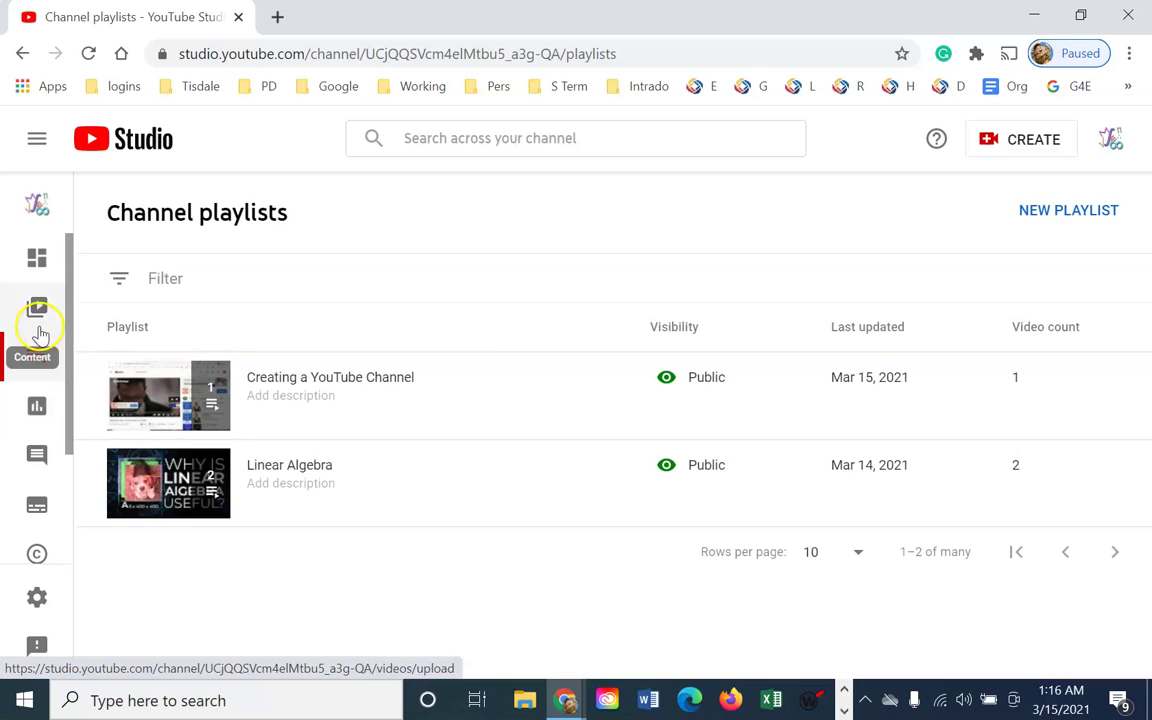